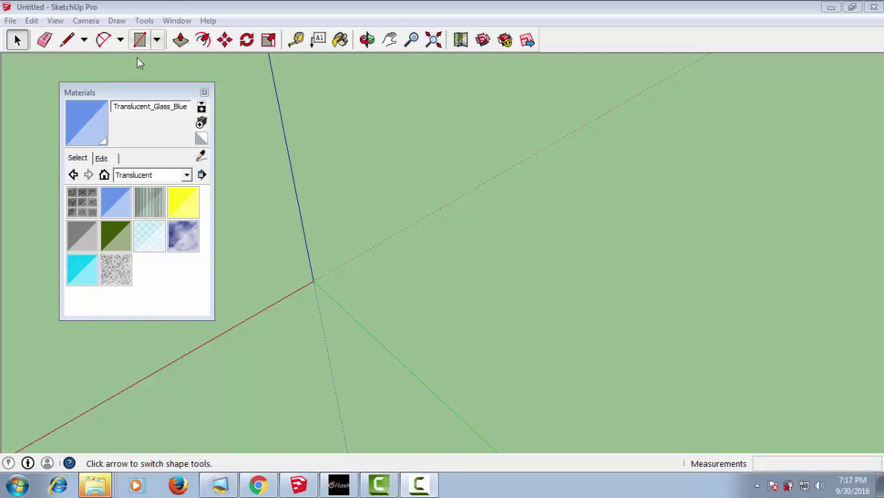
Draw a large rectangle on the ground plane
click(141, 40)
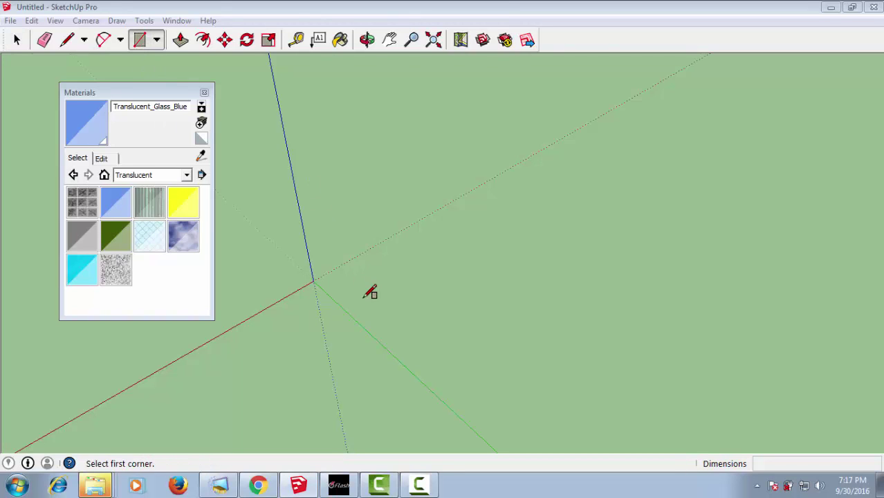
click(364, 299)
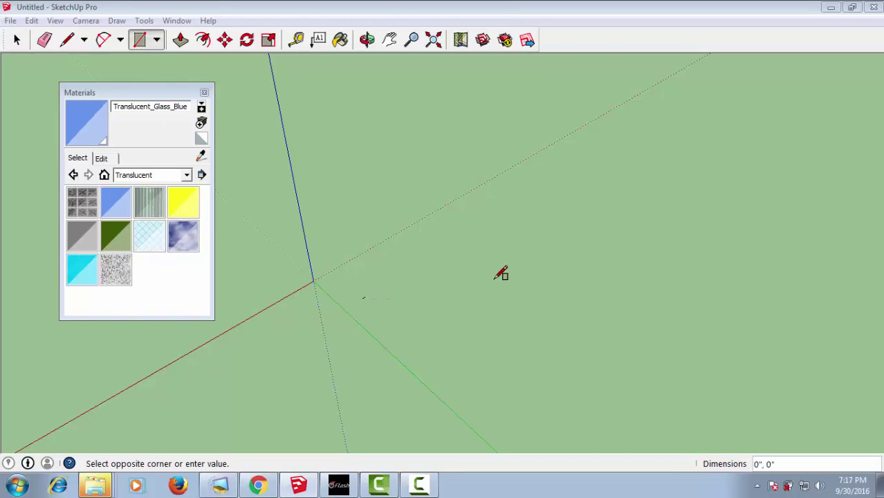
click(831, 287)
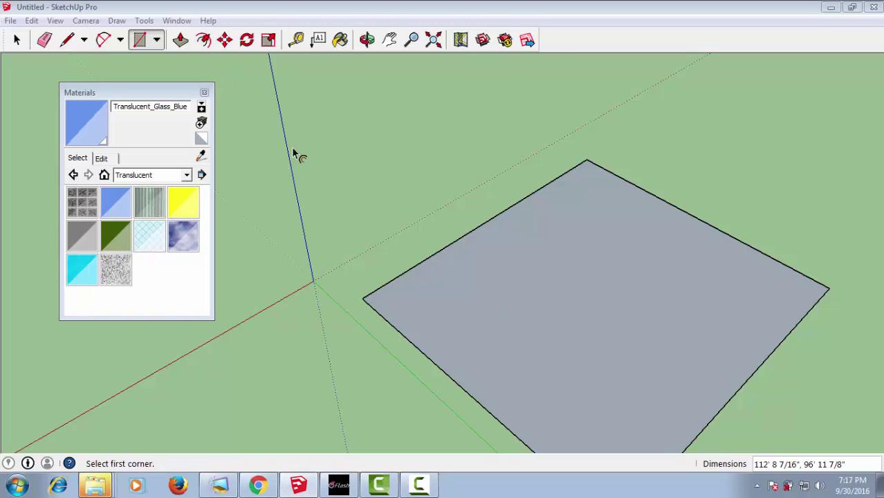
Offset the rectangle's edges inward to create a thin inset border
key(f)
click(527, 287)
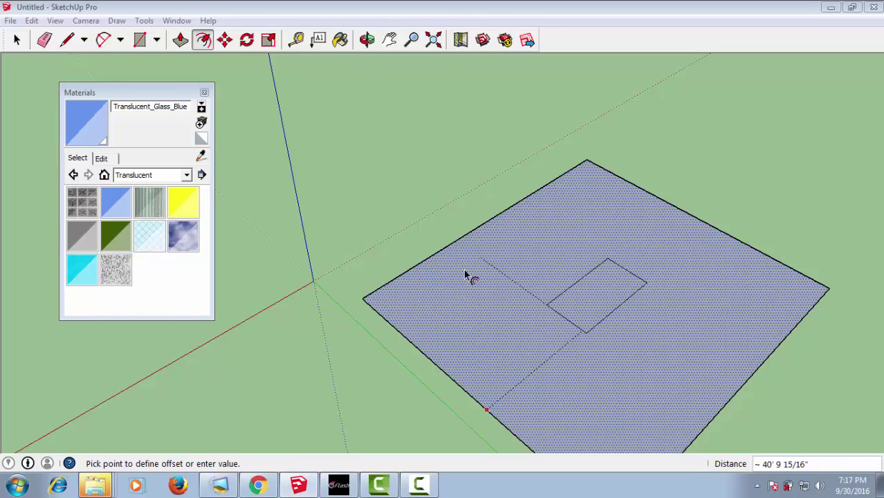
click(379, 308)
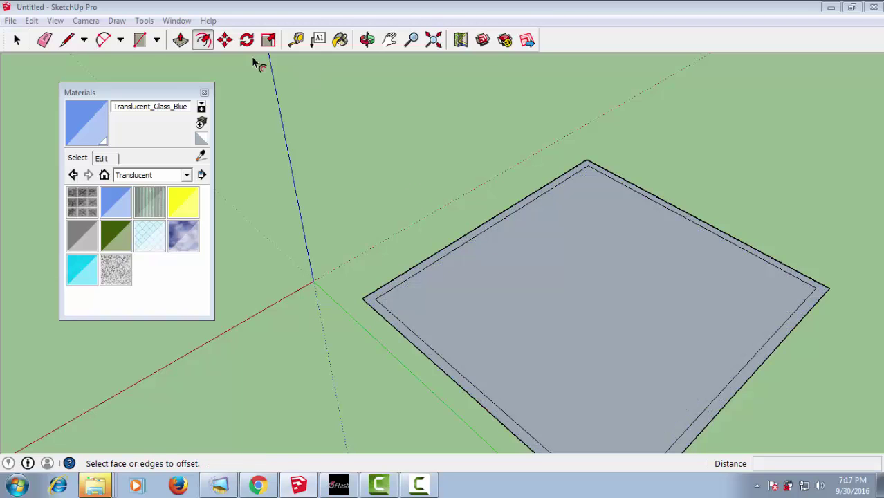
Push/Pull the thin border face upward into tall walls, leaving the top open
click(180, 40)
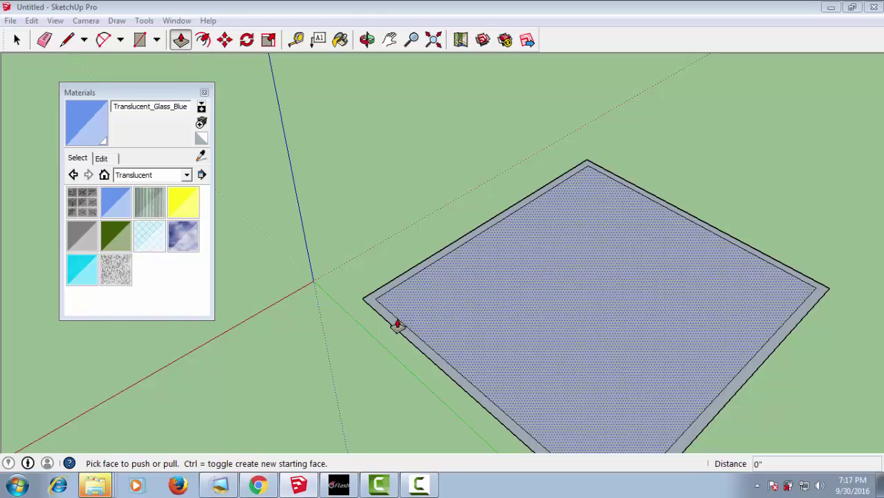
click(419, 236)
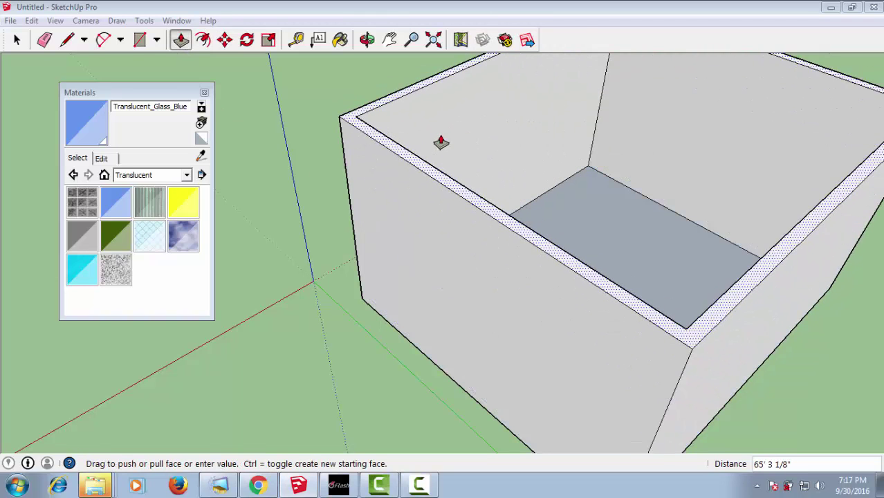
scroll(440, 142, down, 3)
scroll(450, 128, down, 2)
click(466, 99)
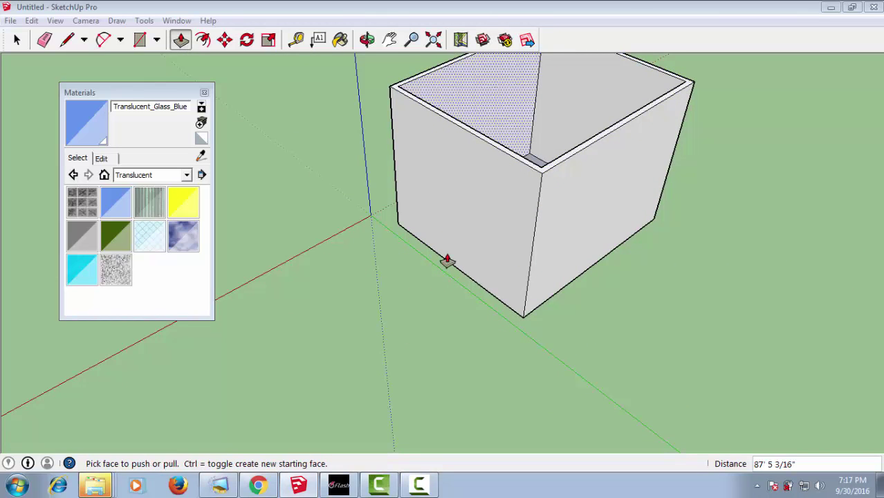
middle_drag(497, 245, 610, 236)
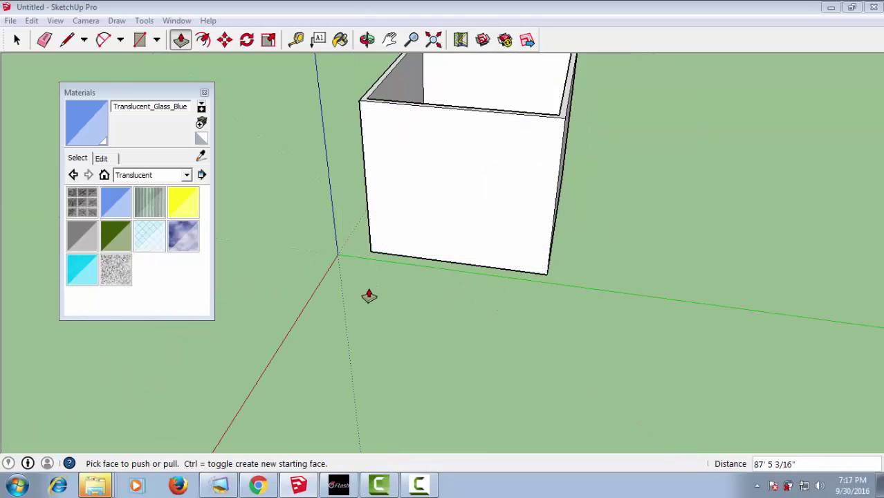
click(140, 39)
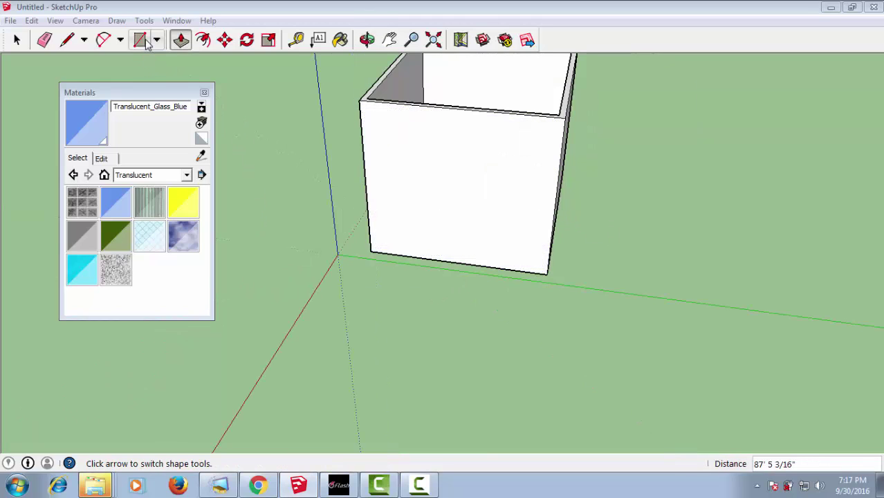
Draw a large window-sized rectangle on the front wall of the box
click(392, 236)
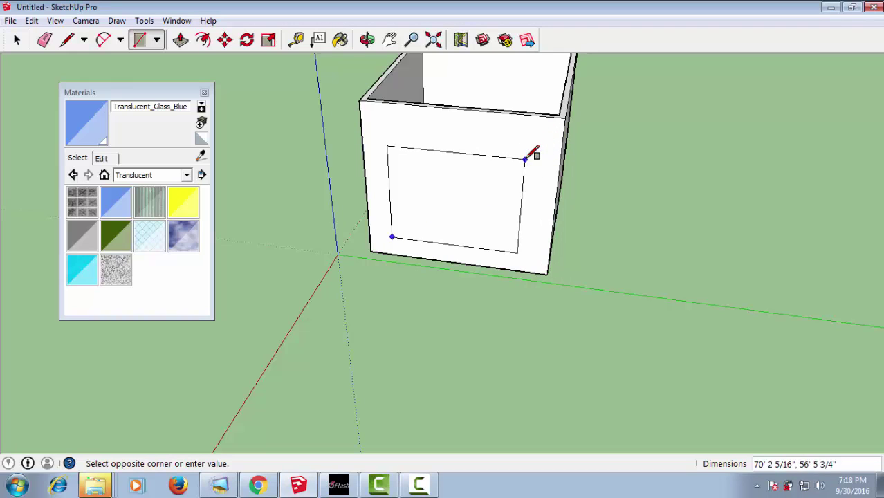
click(525, 160)
middle_drag(446, 280, 446, 250)
scroll(443, 254, up, 2)
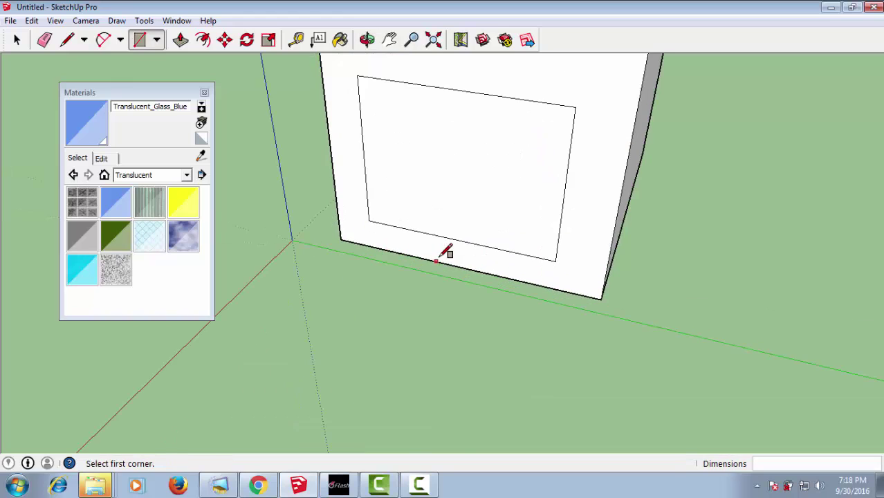
key(space)
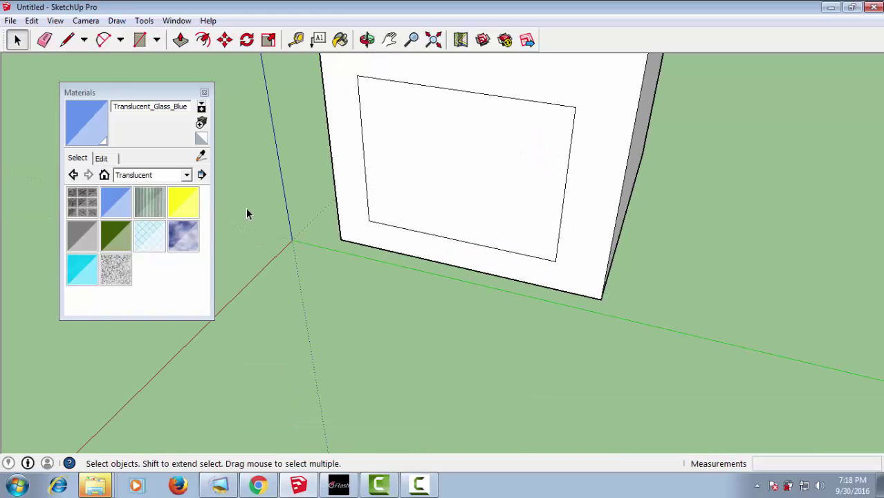
key(p)
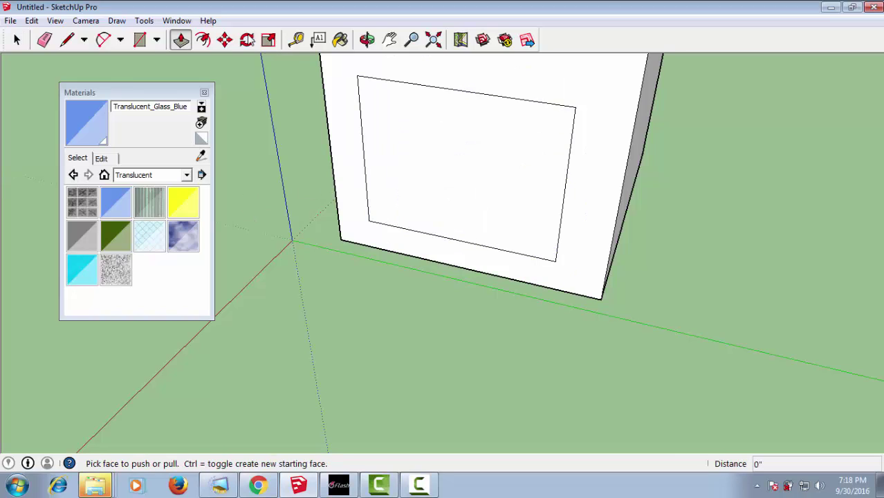
Draw a vertical line from the window's top edge to its bottom, splitting it into two panes
click(67, 40)
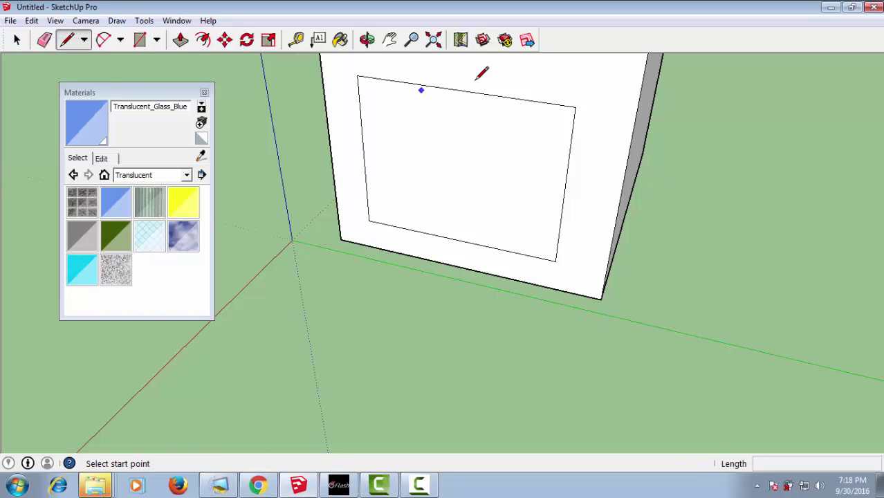
click(461, 89)
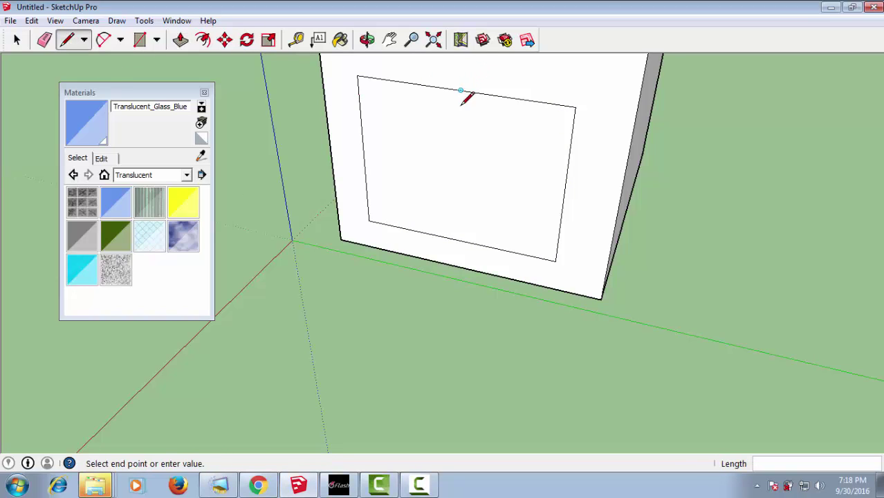
click(458, 239)
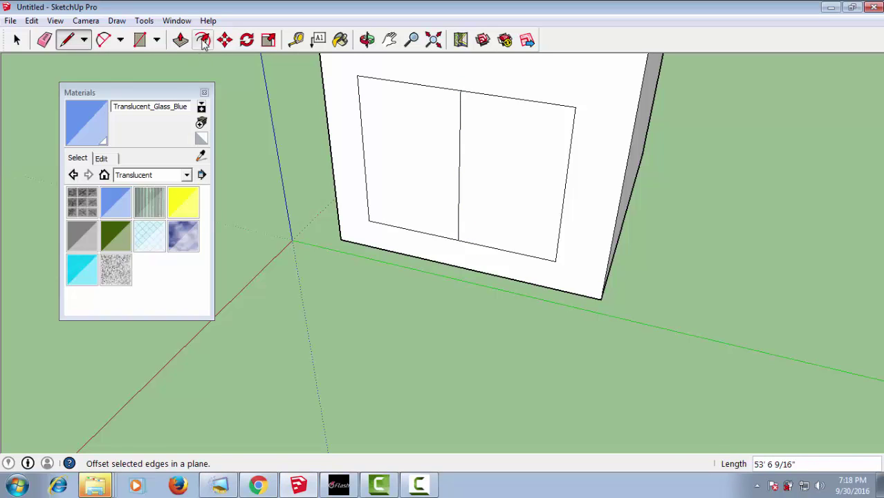
Offset the left and right panes inward to give each a thin frame border
click(393, 104)
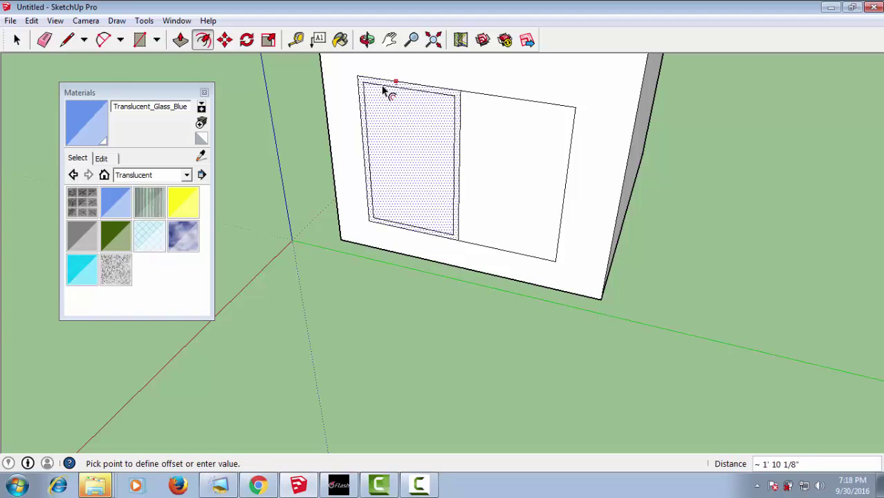
click(431, 130)
double_click(502, 161)
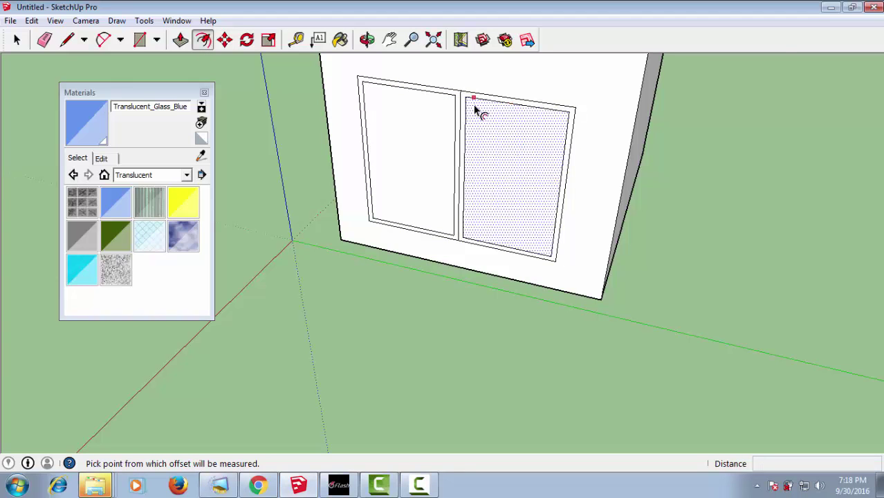
scroll(475, 109, up, 3)
middle_drag(483, 171, 385, 170)
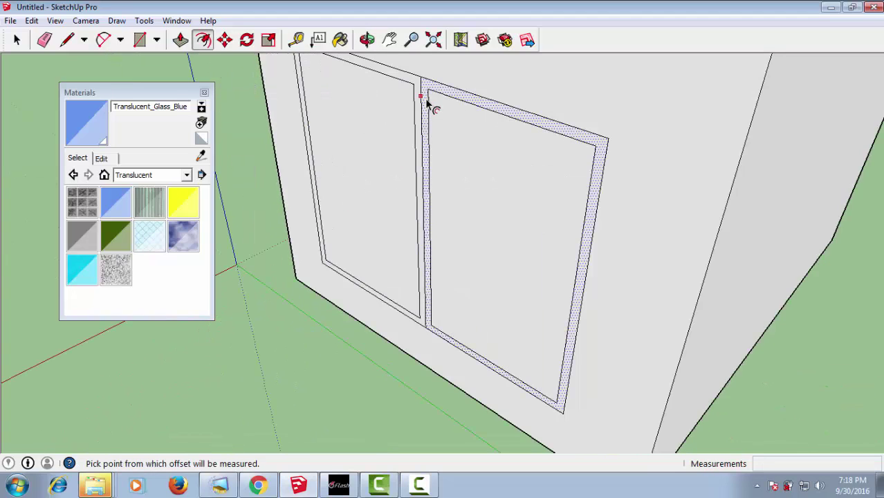
scroll(424, 98, up, 2)
scroll(427, 104, up, 1)
key(space)
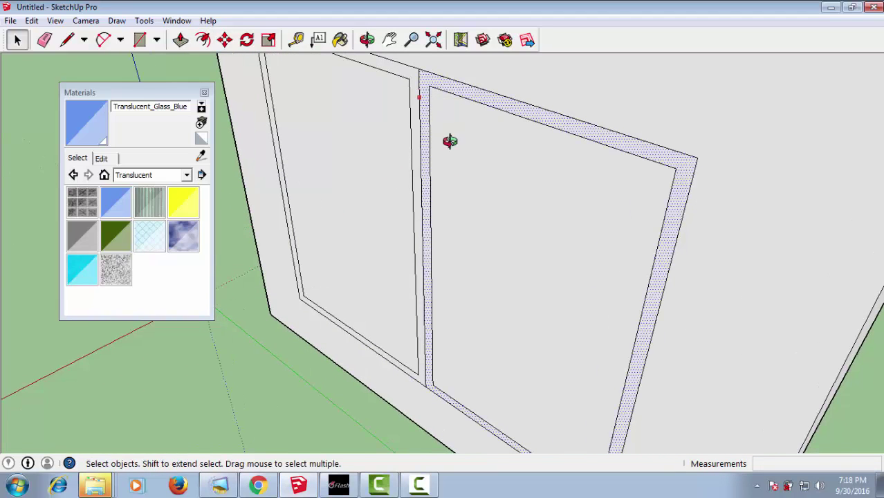
middle_drag(449, 142, 470, 158)
Erase stray edges around the window with the Eraser
key(e)
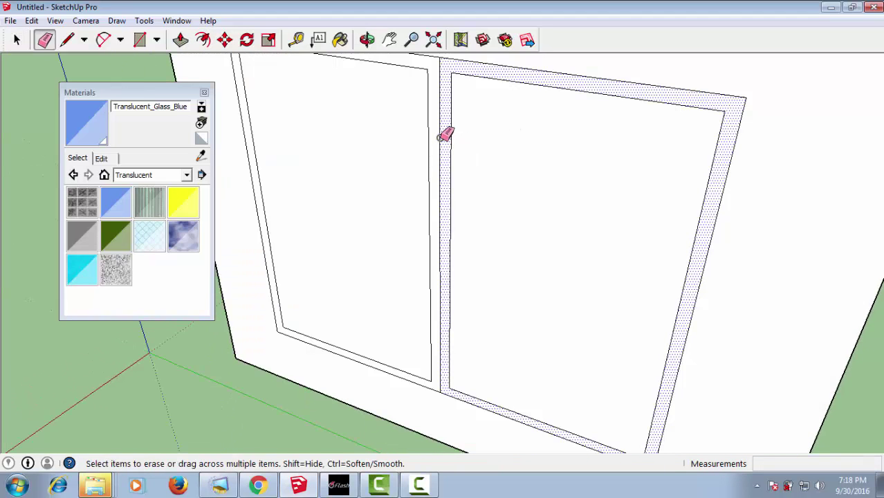
scroll(442, 223, down, 2)
scroll(443, 223, down, 2)
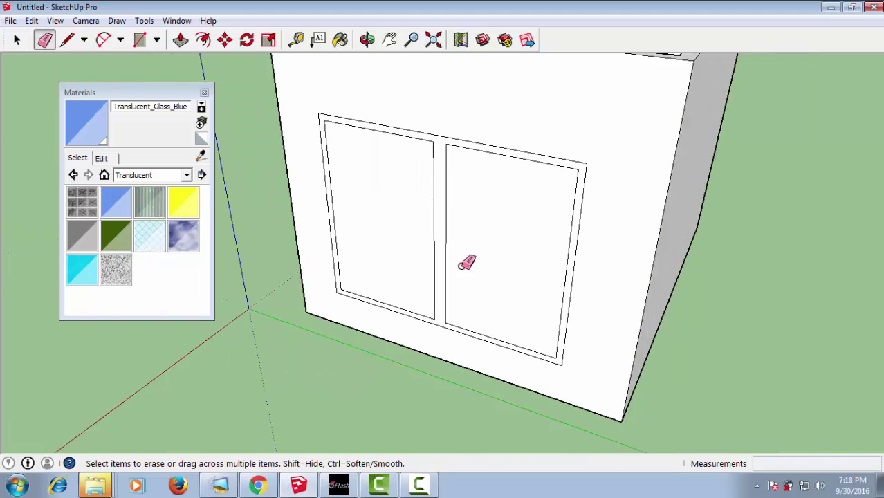
middle_drag(468, 261, 450, 252)
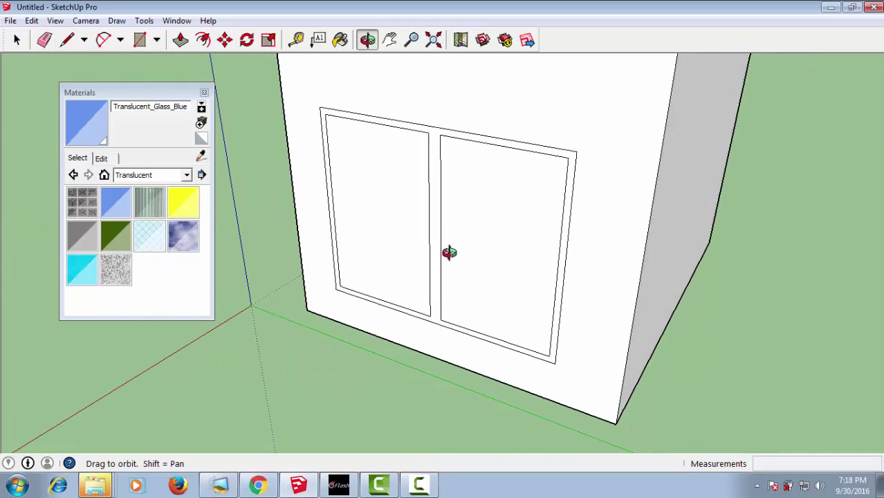
Push the left window pane inward through the front wall
click(181, 40)
click(359, 221)
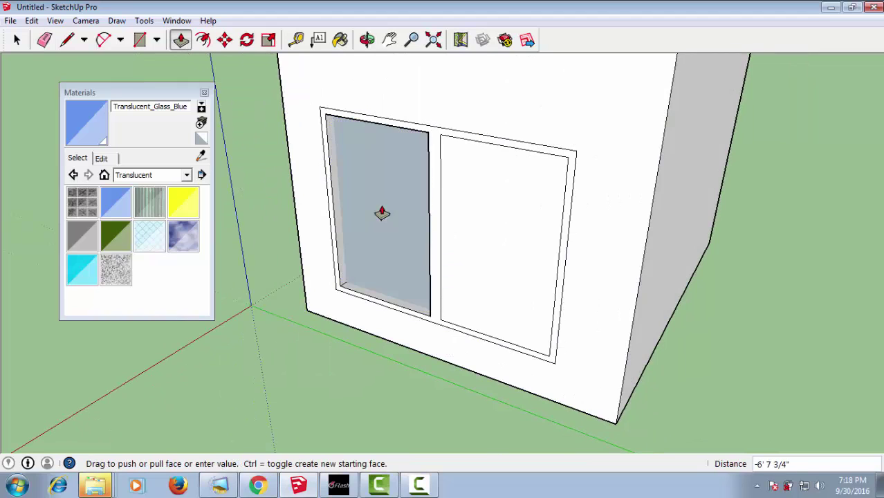
mouse_move(383, 213)
middle_down()
mouse_move(450, 188)
mouse_move(431, 173)
middle_up()
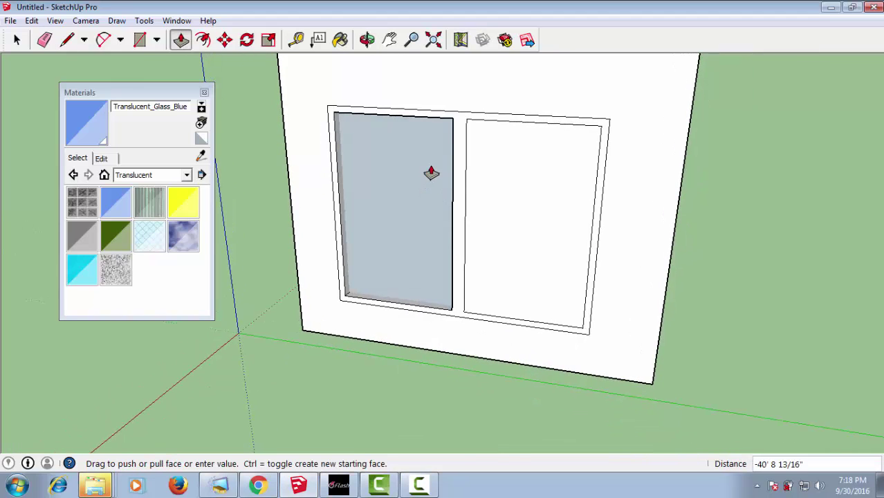
click(391, 229)
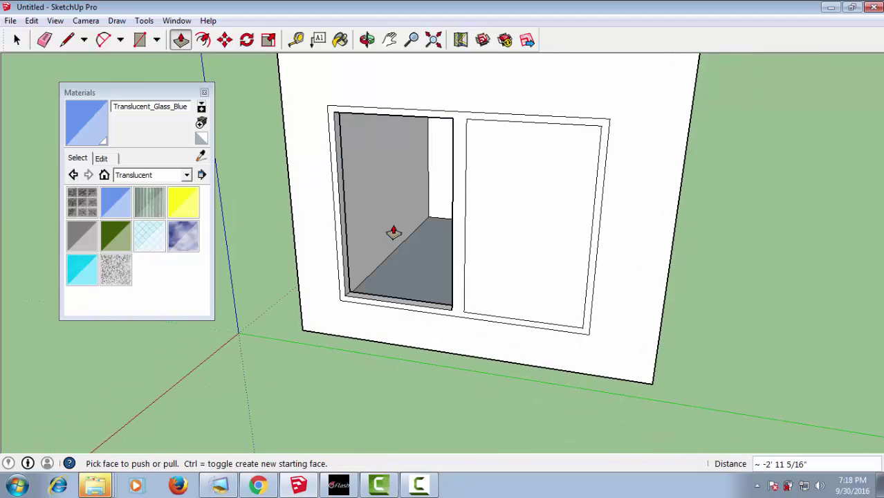
Push the right pane inward too, then view the window wall from the Front
middle_click(511, 257)
middle_drag(511, 257, 452, 263)
click(465, 261)
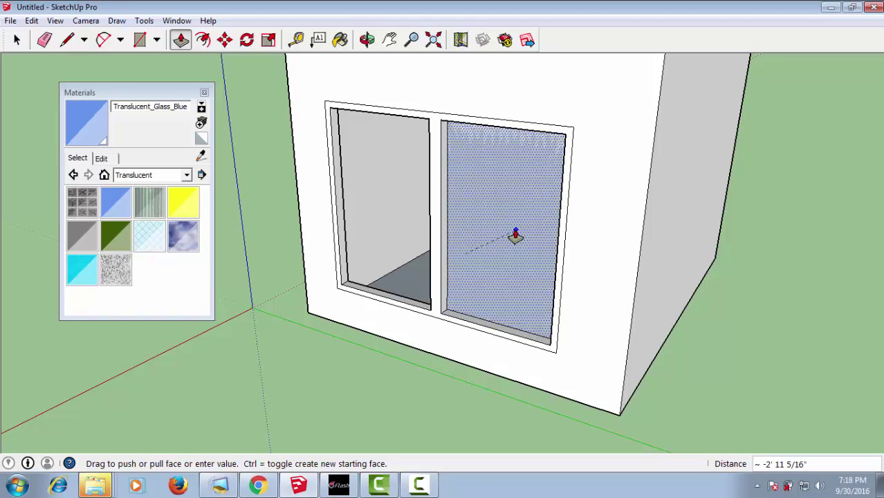
click(498, 253)
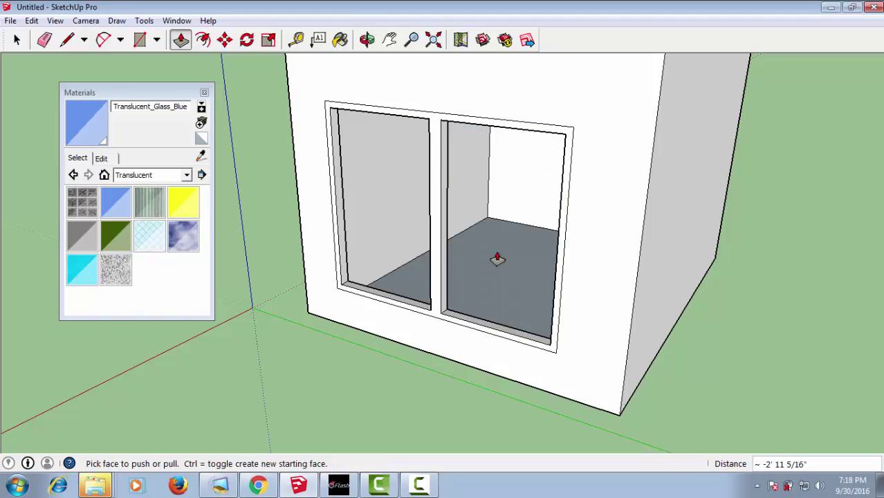
middle_drag(497, 257, 448, 289)
key(f)
key(space)
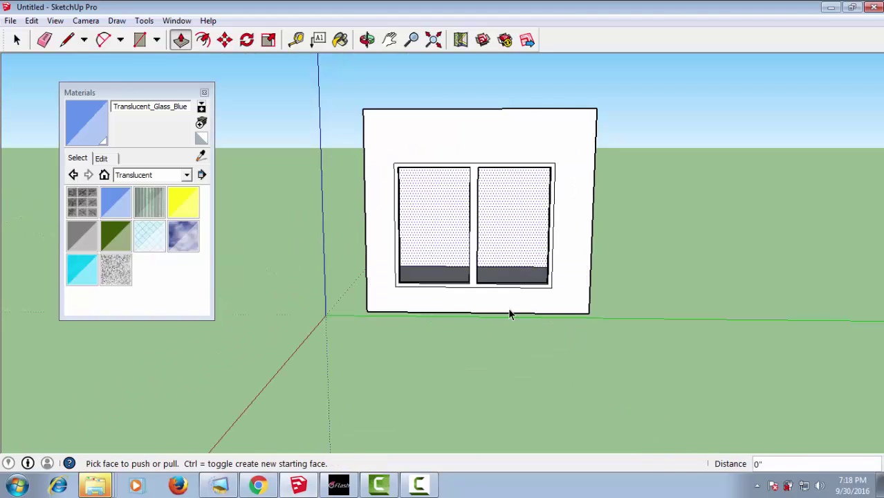
middle_drag(497, 342, 376, 340)
scroll(377, 339, up, 2)
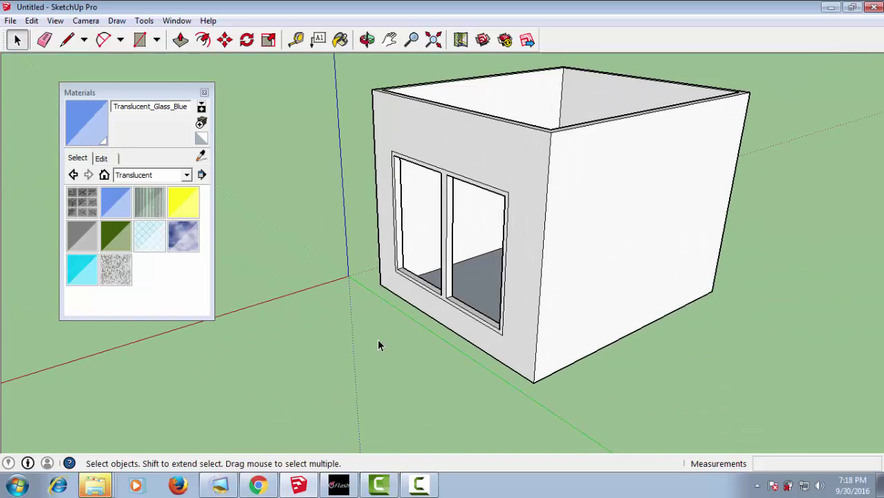
scroll(433, 327, up, 2)
middle_drag(434, 334, 420, 385)
scroll(476, 283, up, 2)
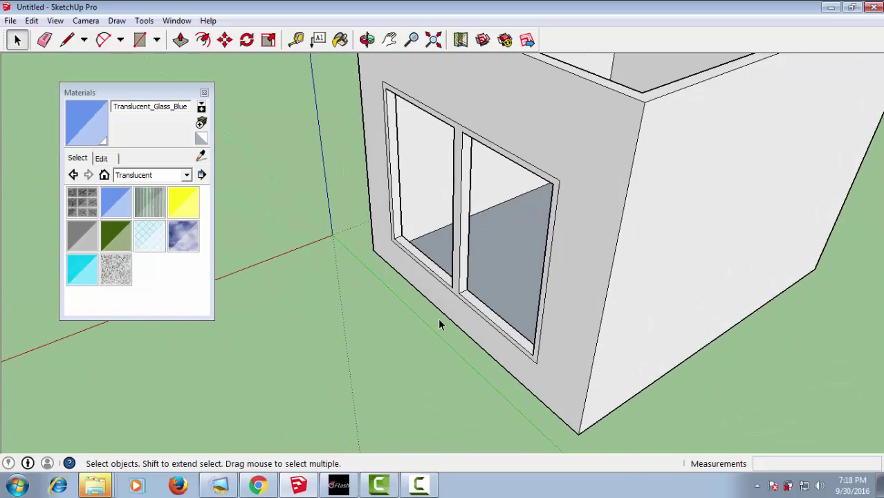
mouse_move(438, 322)
middle_down()
mouse_move(508, 294)
mouse_move(454, 300)
mouse_move(464, 282)
middle_up()
scroll(454, 299, up, 2)
scroll(454, 299, down, 1)
click(464, 282)
triple_click(463, 276)
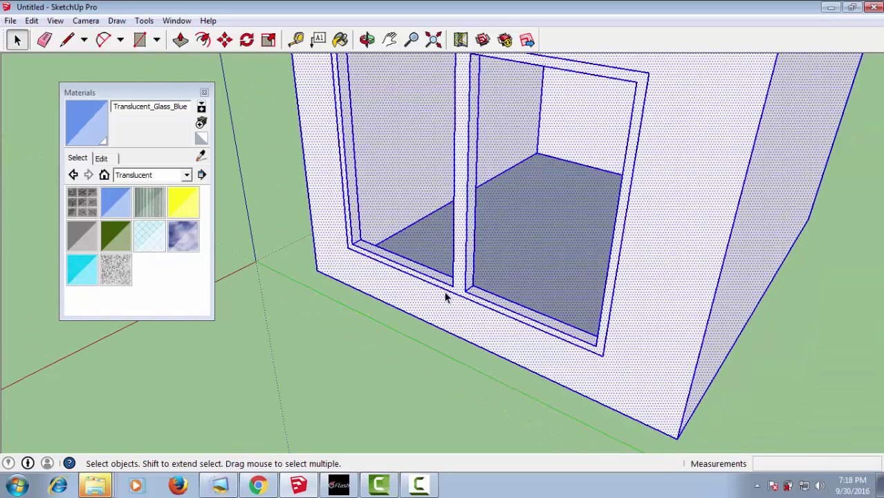
key(Escape)
click(461, 278)
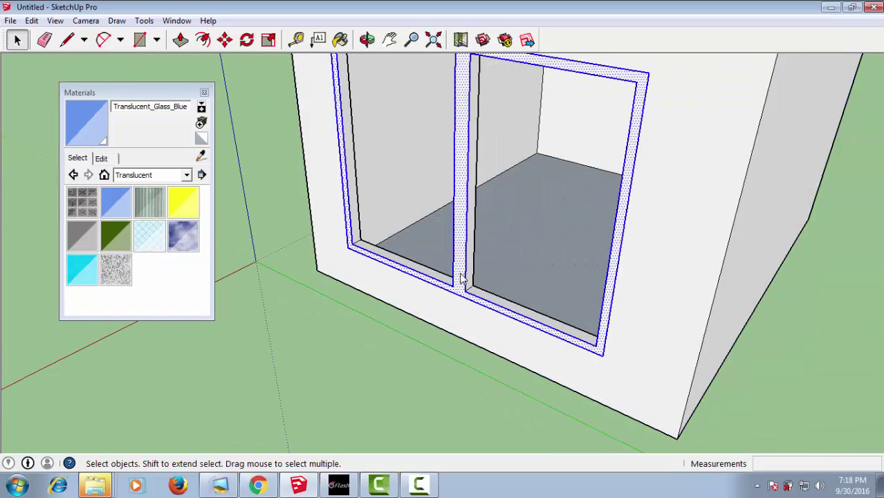
right_click(462, 278)
right_click(461, 277)
right_click(461, 277)
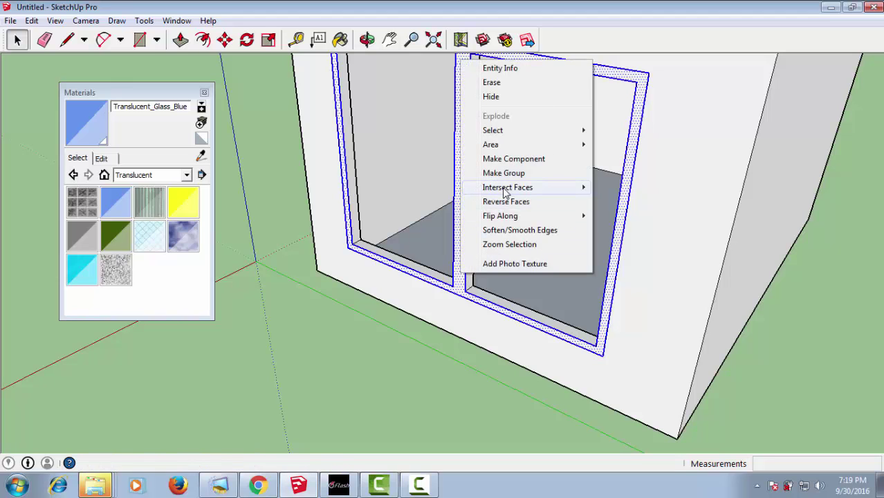
click(516, 159)
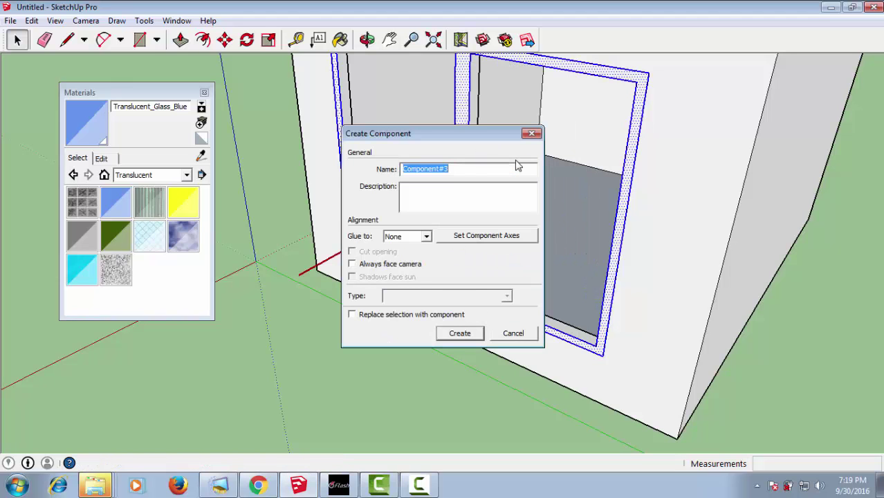
key(Return)
scroll(516, 166, down, 5)
mouse_move(613, 195)
middle_down()
mouse_move(568, 220)
mouse_move(450, 246)
middle_up()
scroll(566, 235, up, 3)
mouse_move(566, 235)
middle_down()
mouse_move(607, 213)
mouse_move(478, 256)
middle_up()
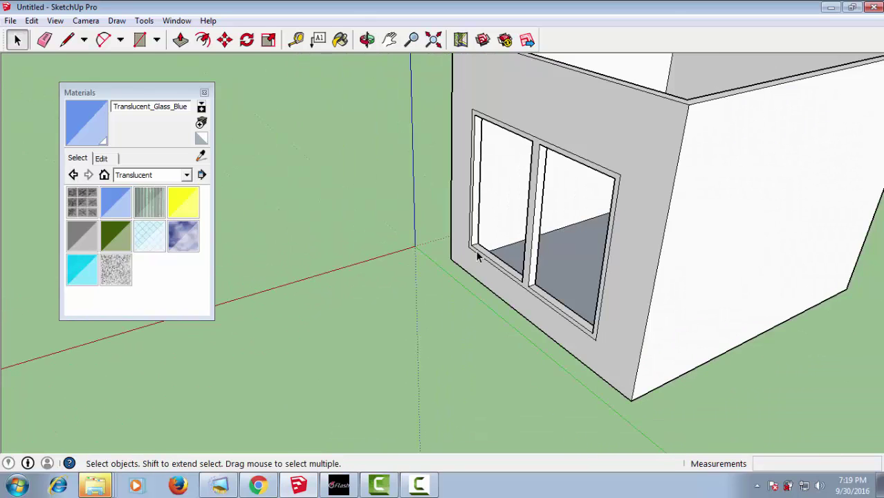
scroll(478, 256, up, 3)
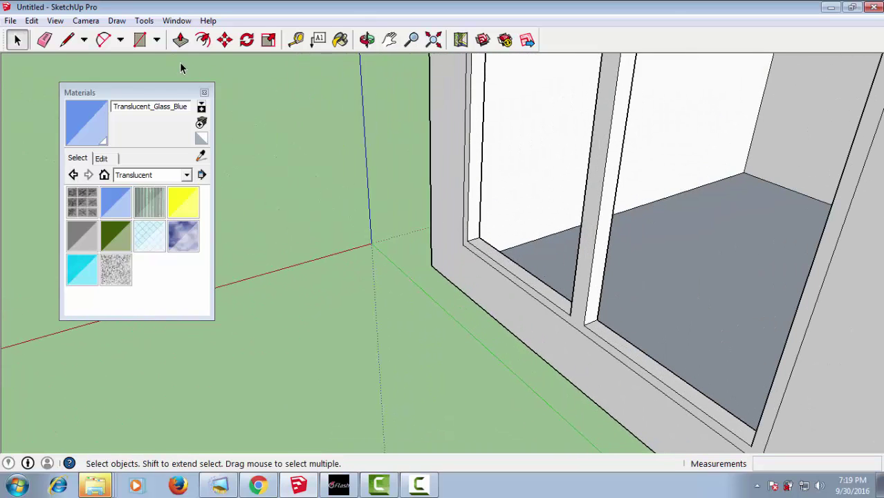
Start a rectangle at the sill corner of the left window opening
click(139, 40)
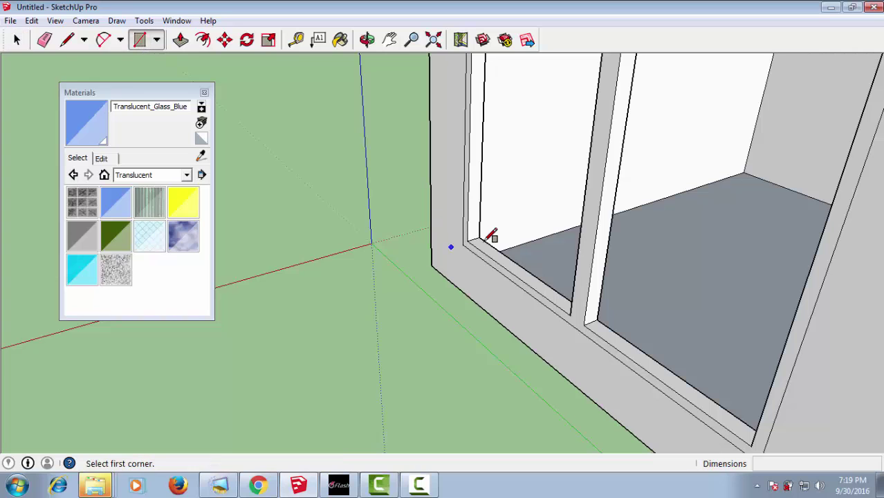
scroll(482, 234, up, 2)
scroll(480, 235, up, 2)
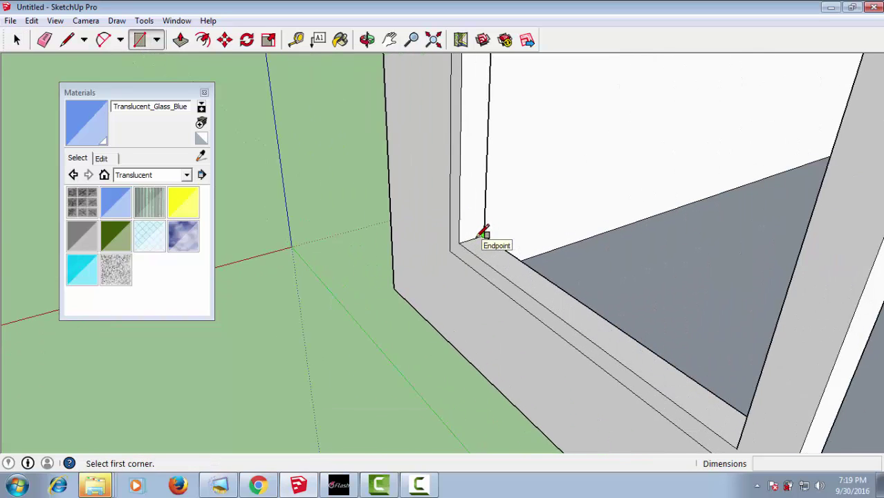
scroll(478, 236, up, 1)
click(477, 237)
scroll(512, 239, down, 1)
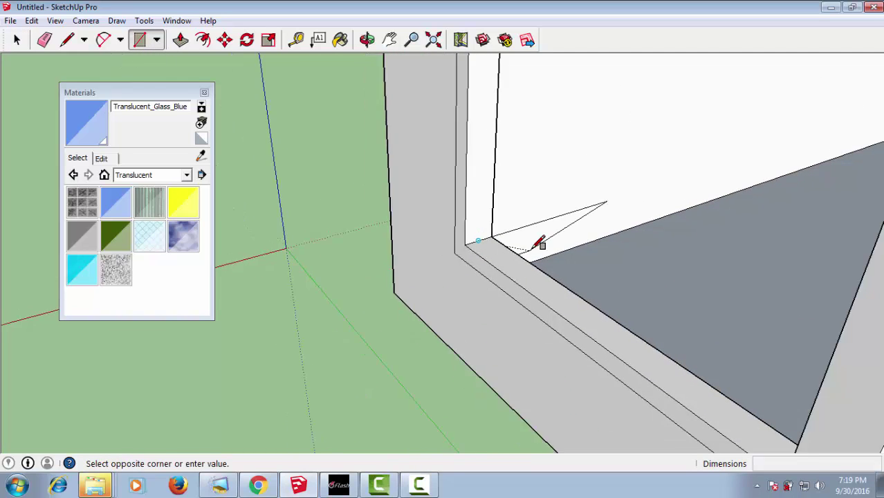
scroll(537, 242, down, 2)
scroll(544, 245, down, 1)
Place the rectangle's opposite top corner so a new face closes the left opening
middle_drag(543, 127, 500, 122)
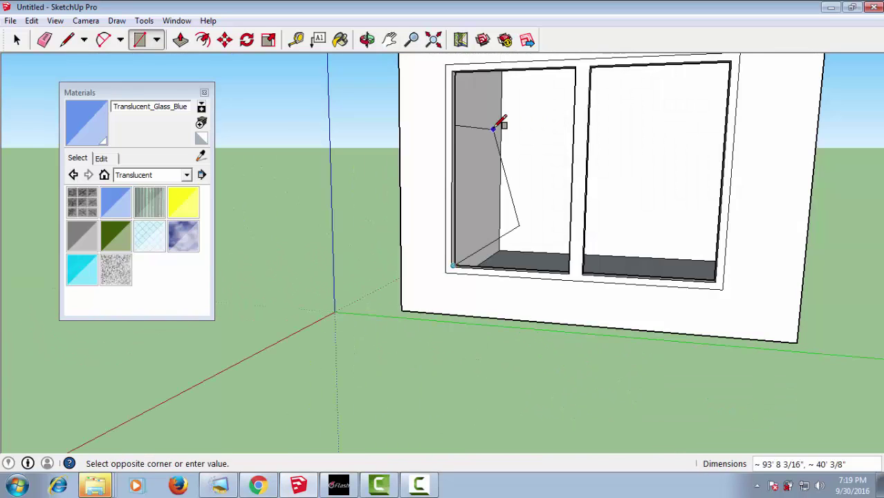
middle_drag(580, 93, 616, 89)
middle_drag(513, 194, 417, 300)
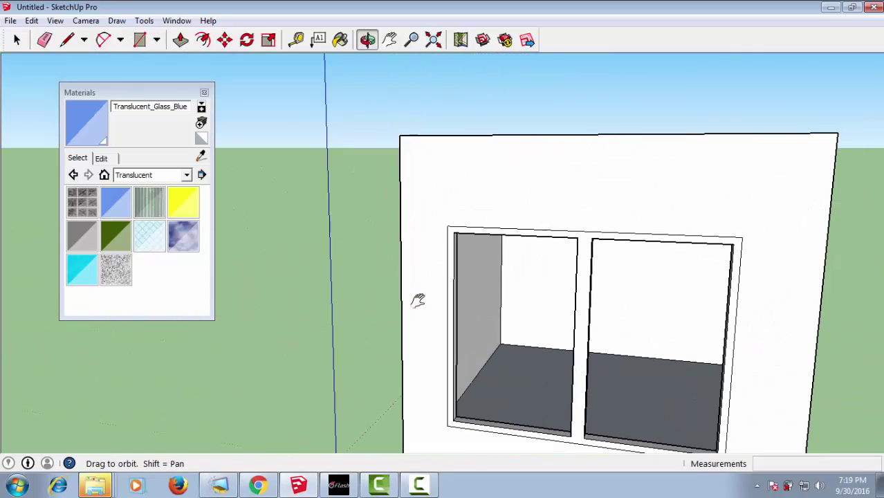
mouse_move(553, 251)
middle_down()
mouse_move(687, 166)
mouse_move(624, 198)
mouse_move(612, 191)
middle_up()
scroll(618, 206, up, 2)
scroll(616, 204, up, 2)
scroll(609, 197, up, 2)
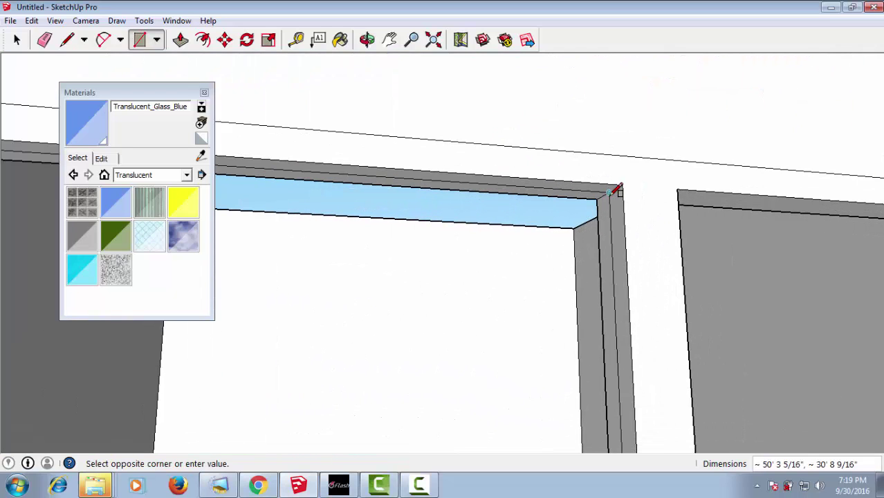
click(617, 190)
scroll(584, 228, down, 3)
scroll(584, 227, down, 2)
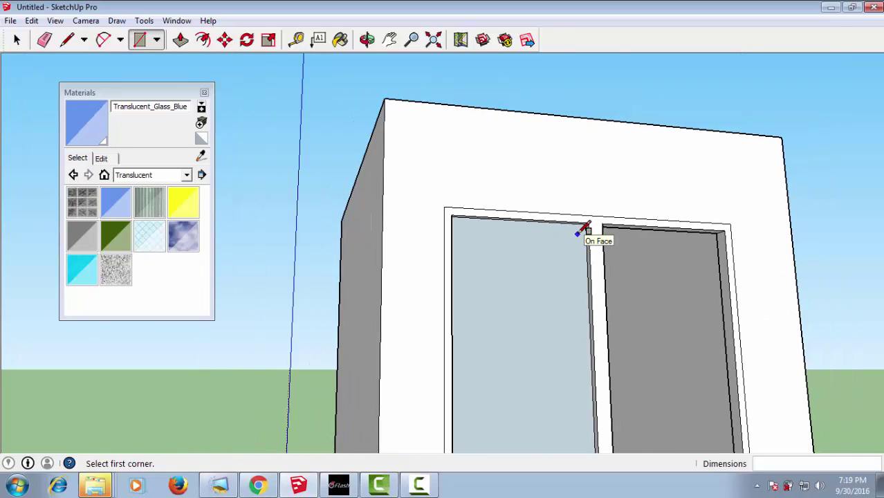
mouse_move(585, 227)
middle_down()
mouse_move(563, 278)
mouse_move(374, 329)
mouse_move(419, 315)
mouse_move(454, 269)
mouse_move(227, 358)
mouse_move(438, 270)
mouse_move(346, 300)
middle_up()
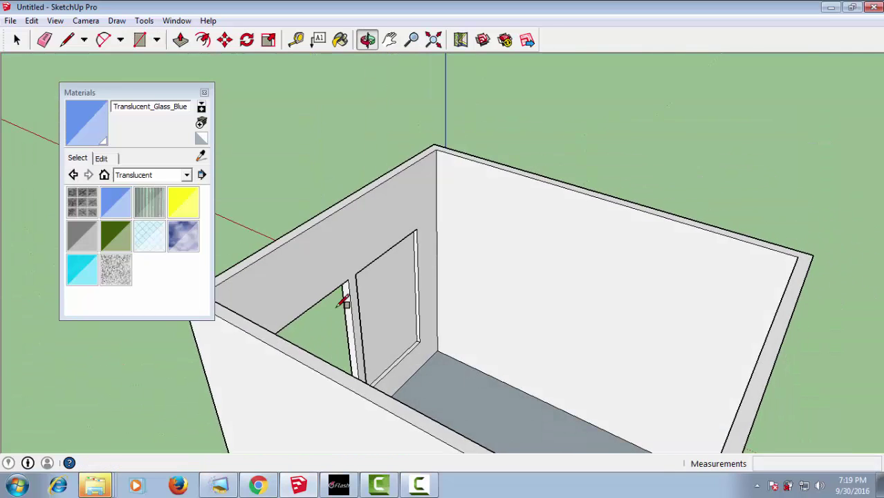
scroll(391, 308, up, 3)
scroll(381, 296, up, 2)
Push the new left-opening face 8 15/16" inward
key(p)
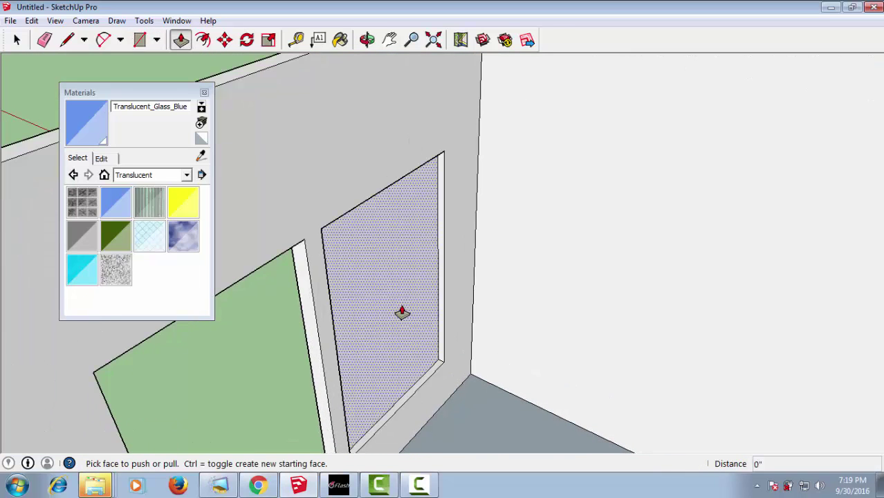
click(402, 312)
click(405, 312)
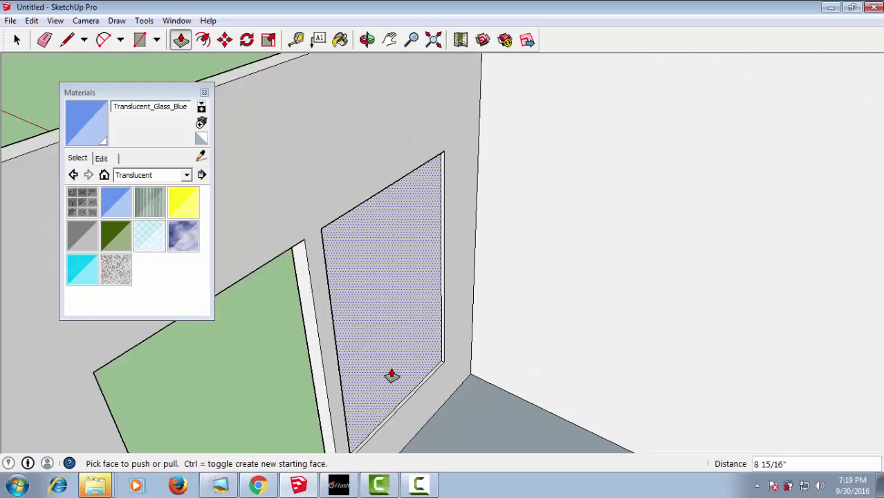
mouse_move(389, 371)
middle_down()
mouse_move(583, 245)
mouse_move(562, 265)
mouse_move(435, 316)
mouse_move(504, 301)
middle_up()
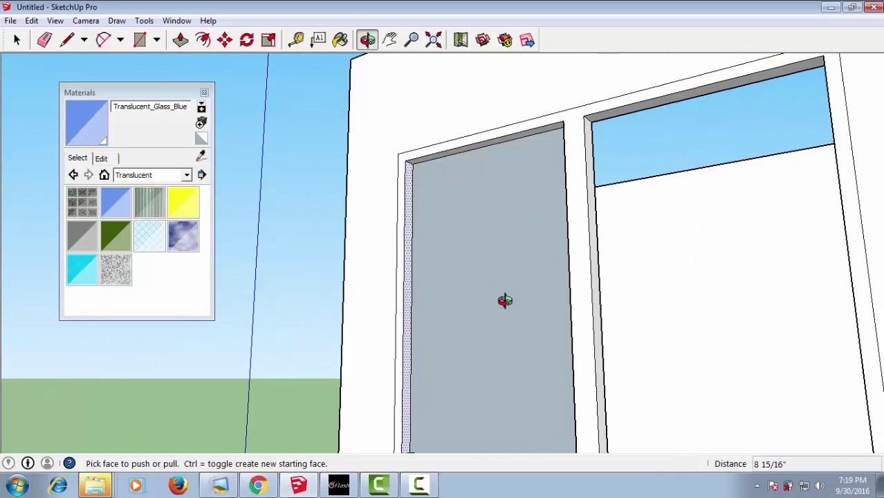
scroll(502, 303, down, 2)
scroll(498, 311, down, 2)
Make the left glass face a component and select it
key(space)
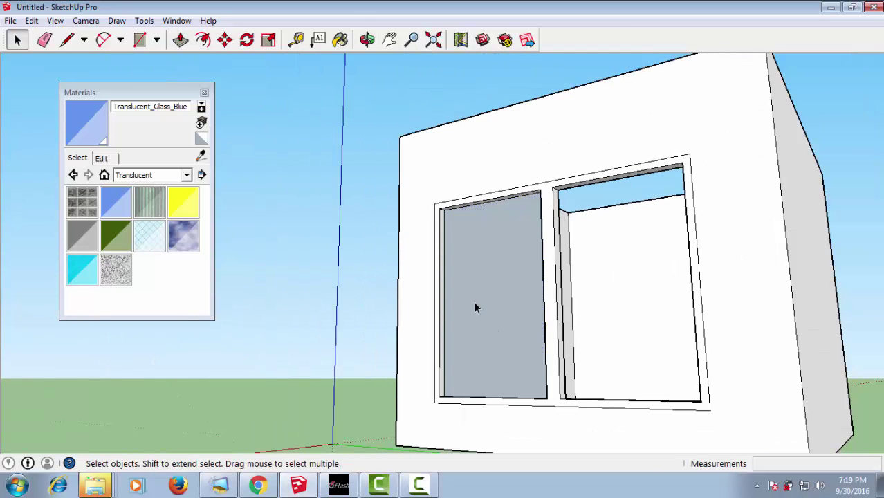
click(474, 302)
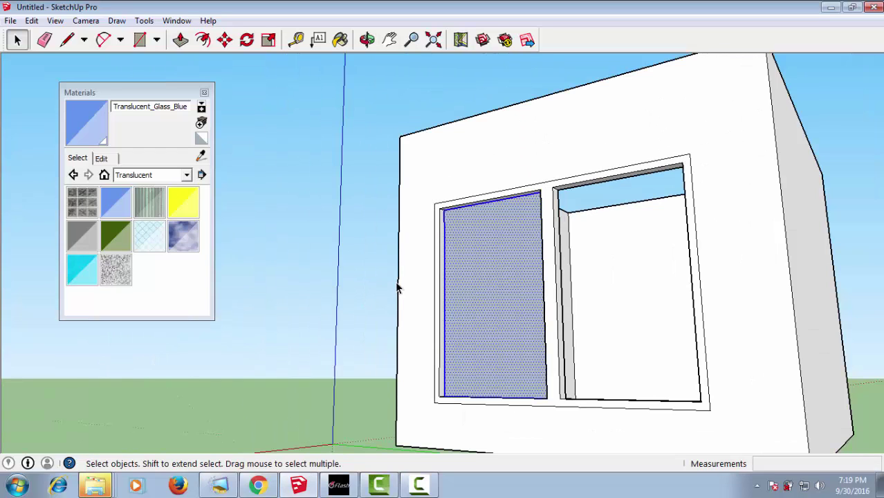
key(g)
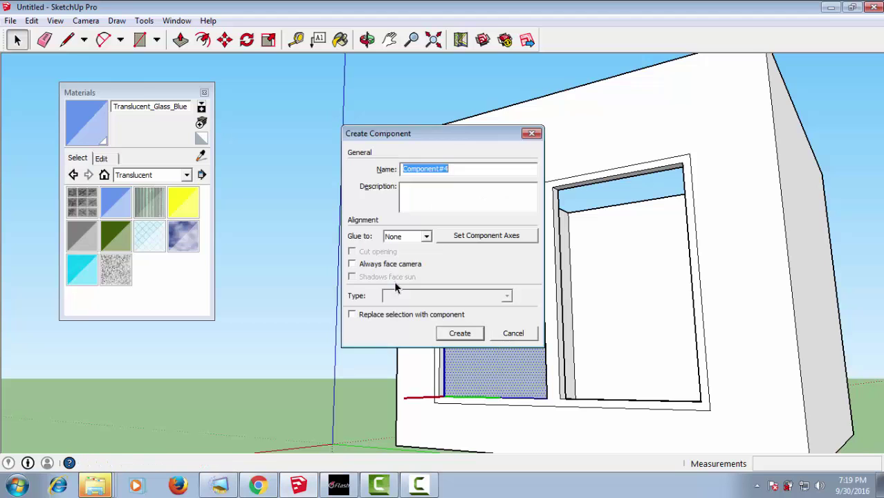
key(Return)
mouse_move(364, 351)
middle_down()
mouse_move(430, 395)
mouse_move(496, 359)
middle_up()
click(495, 348)
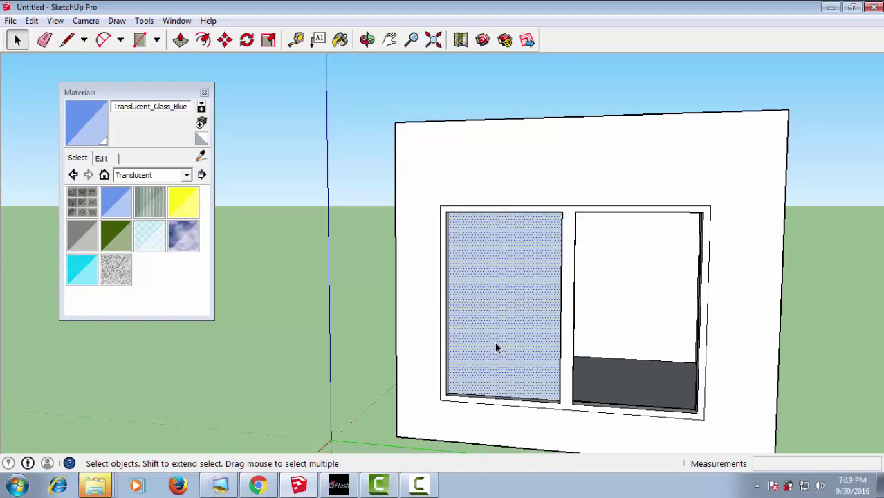
Copy the glass pane from its bottom-left corner into the matching corner of the right opening
click(224, 40)
scroll(531, 410, up, 2)
scroll(526, 398, up, 2)
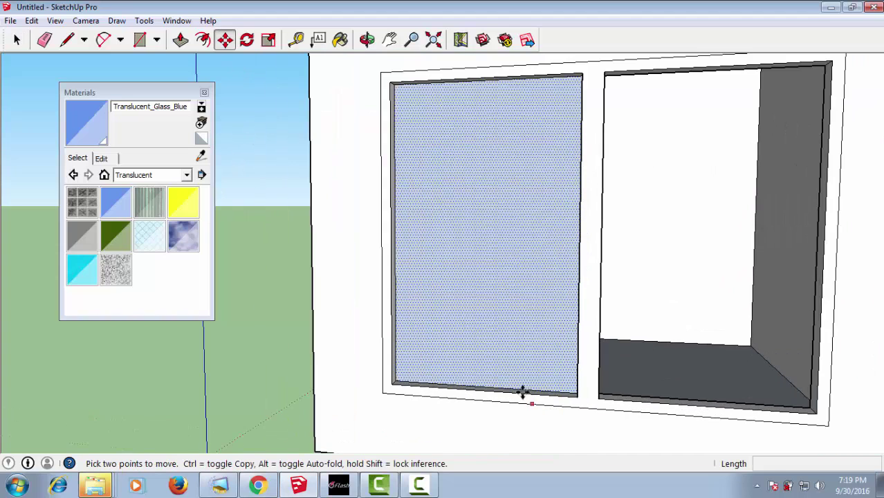
click(397, 383)
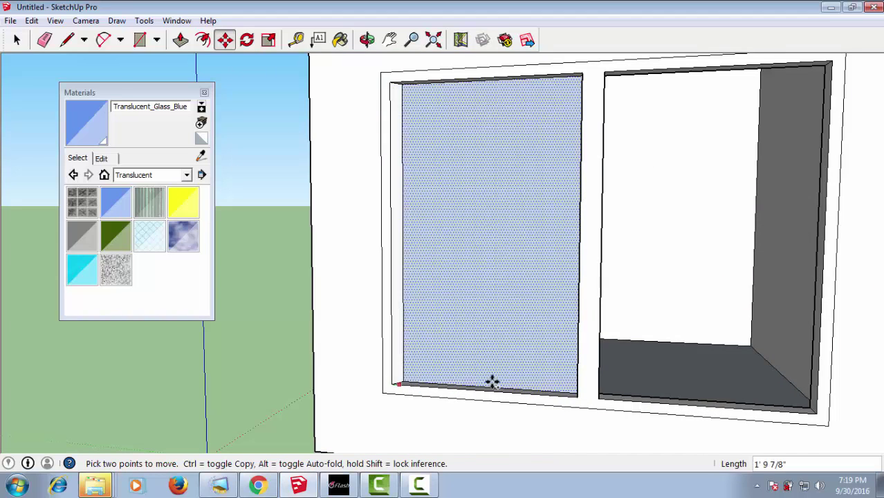
key(ctrl)
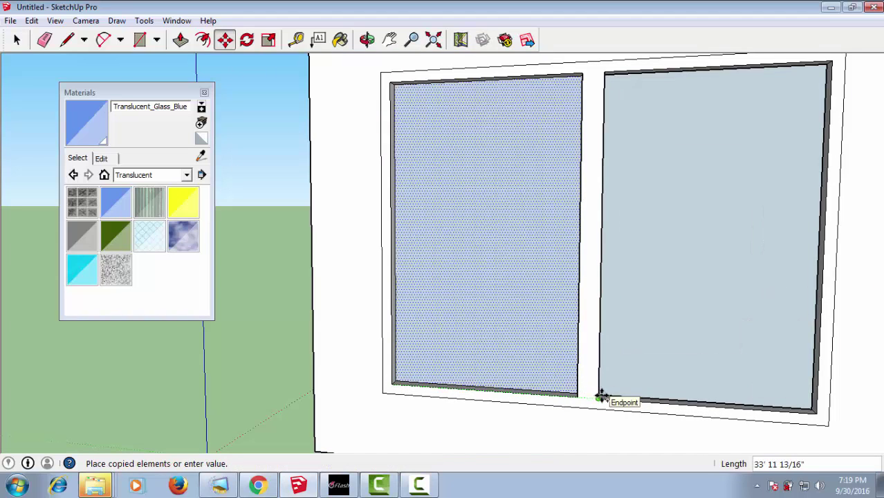
click(601, 397)
scroll(533, 408, down, 2)
key(space)
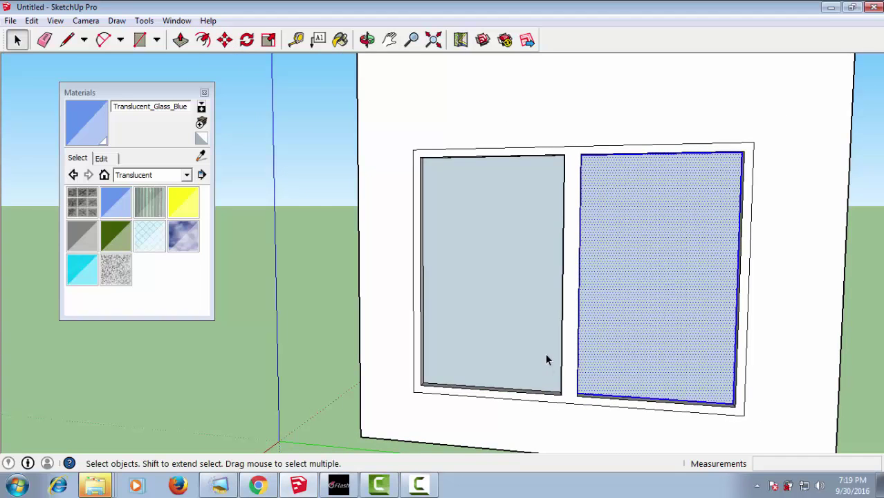
scroll(546, 358, down, 2)
click(331, 286)
mouse_move(355, 338)
middle_down()
mouse_move(395, 364)
mouse_move(489, 376)
middle_up()
scroll(490, 376, up, 2)
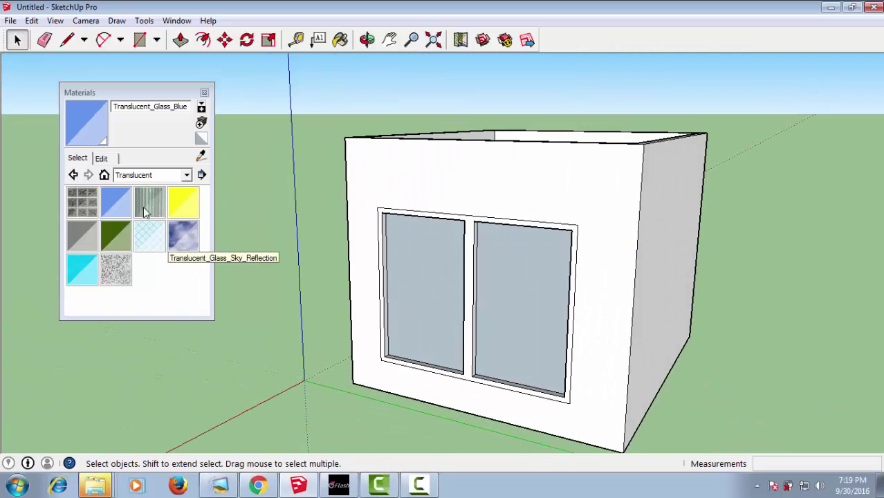
Paint both window panes with Translucent_Glass_Blue
key(b)
click(426, 277)
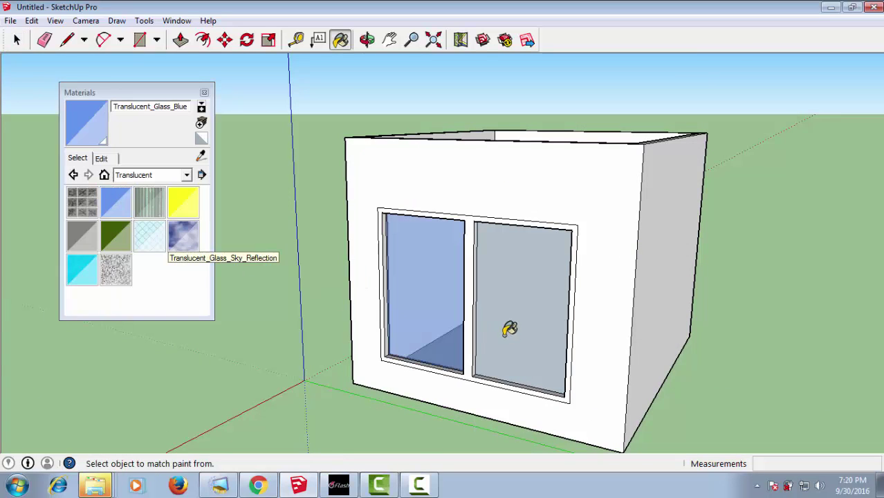
click(535, 302)
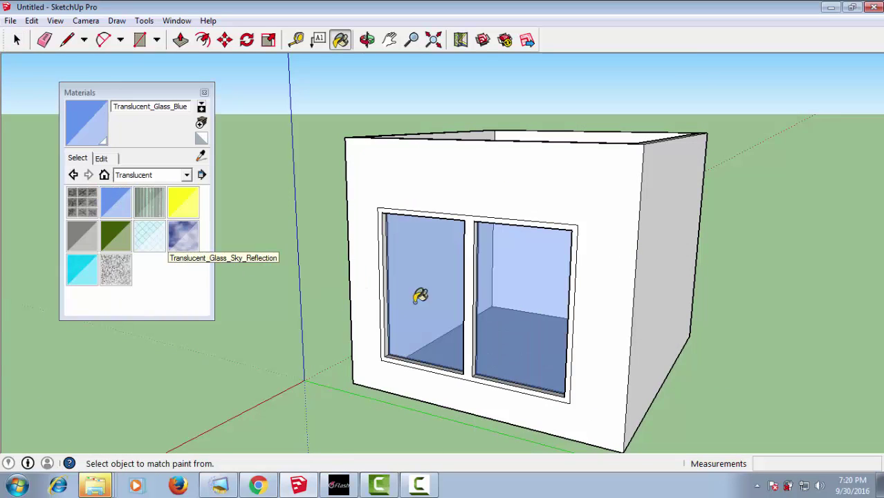
Paint the window frame, centre mullion side and left jamb strip with Wood_Bamboo_Medium
click(187, 176)
click(141, 341)
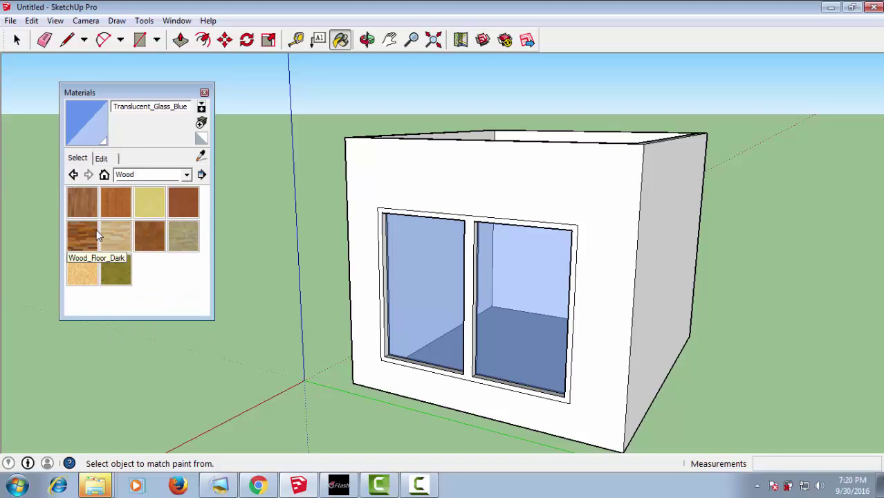
click(382, 231)
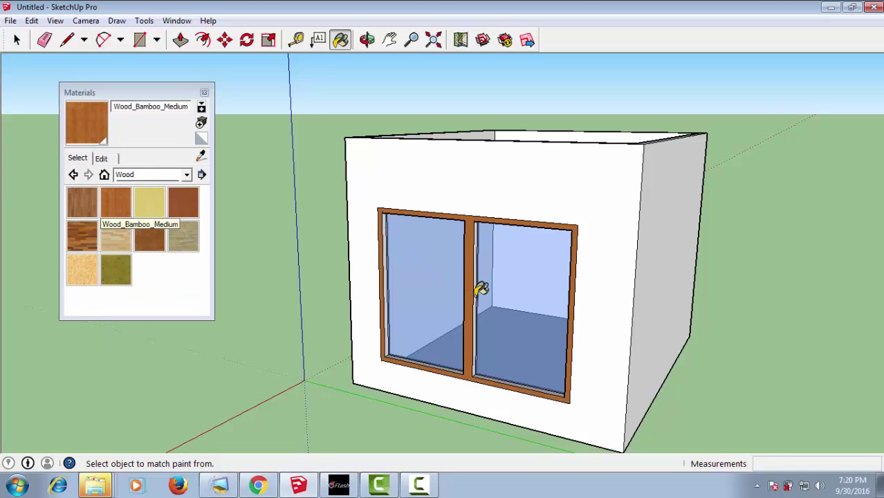
scroll(481, 289, up, 4)
scroll(479, 286, up, 2)
click(478, 284)
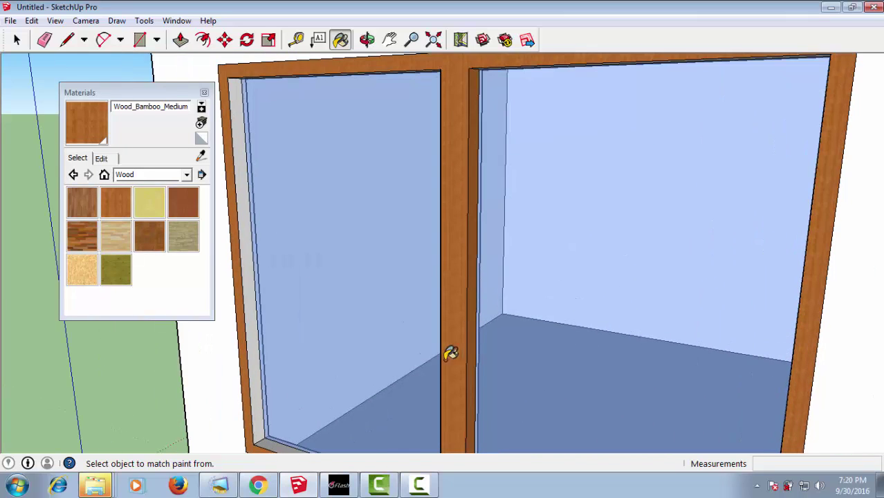
scroll(345, 352, down, 1)
scroll(306, 338, up, 1)
scroll(298, 340, up, 1)
click(302, 352)
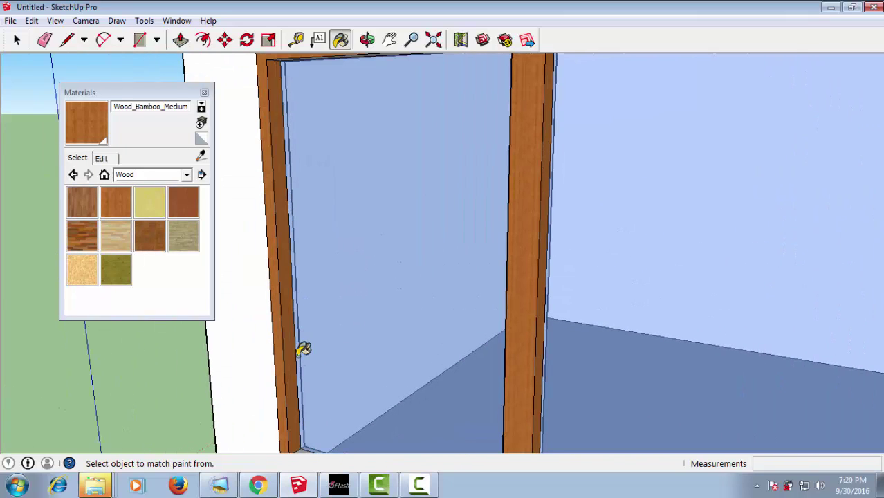
scroll(312, 357, down, 2)
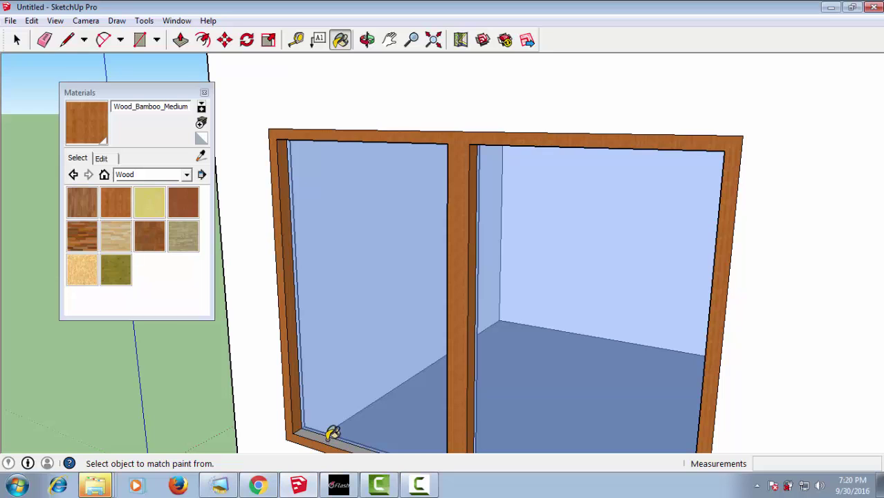
scroll(333, 433, down, 3)
Paint the top rail's underside with Wood_Bamboo_Medium, then view the whole box room
middle_drag(331, 393, 423, 197)
middle_drag(432, 151, 426, 129)
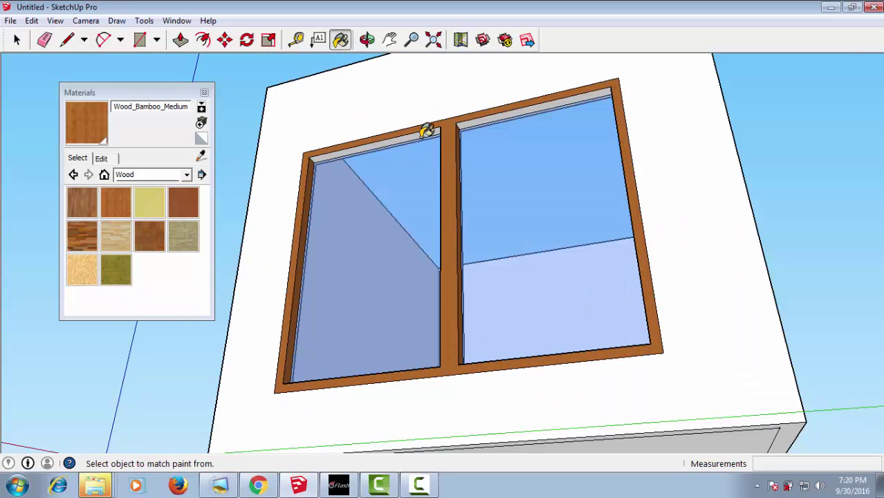
scroll(426, 128, up, 3)
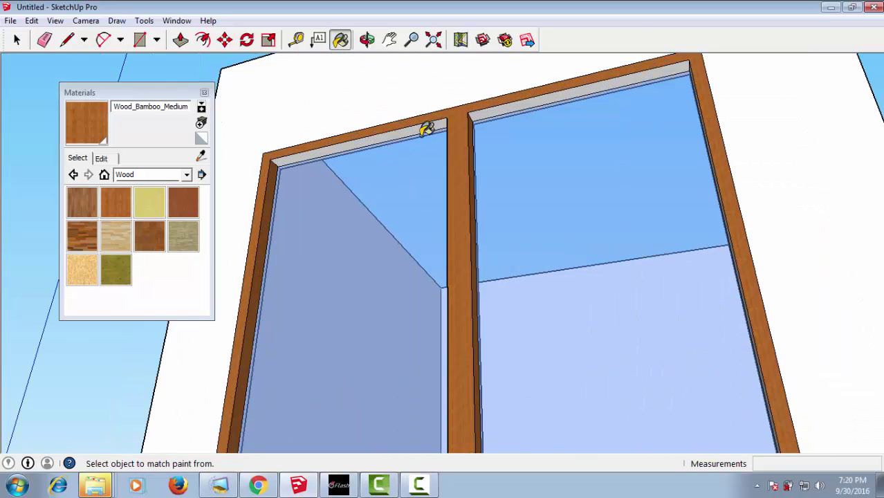
click(519, 116)
scroll(492, 187, down, 3)
middle_drag(651, 197, 641, 207)
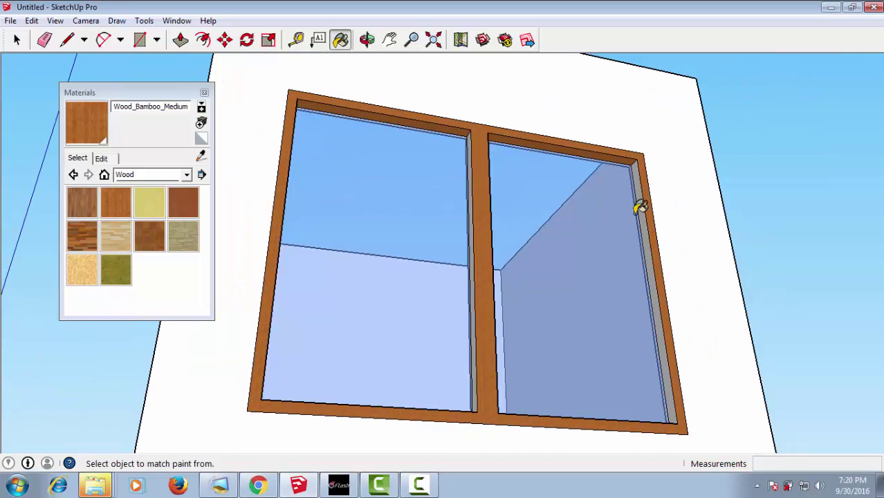
scroll(623, 201, down, 3)
middle_drag(562, 190, 322, 284)
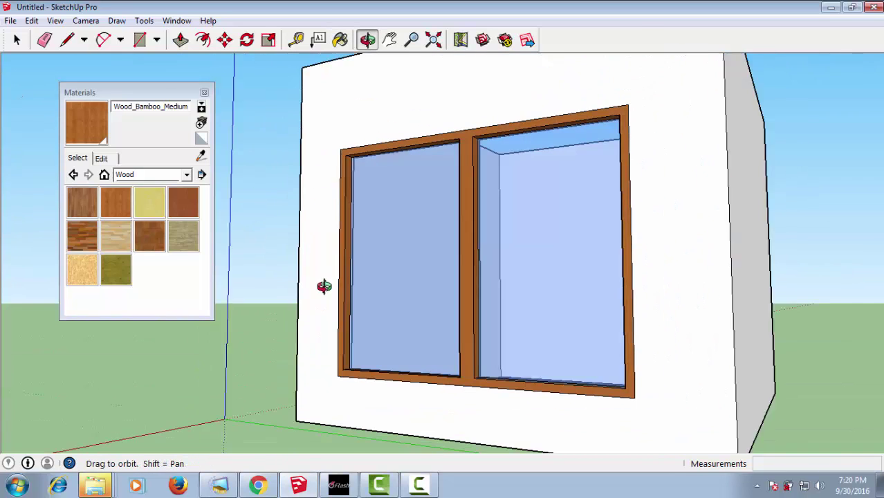
scroll(512, 292, up, 3)
scroll(512, 292, up, 1)
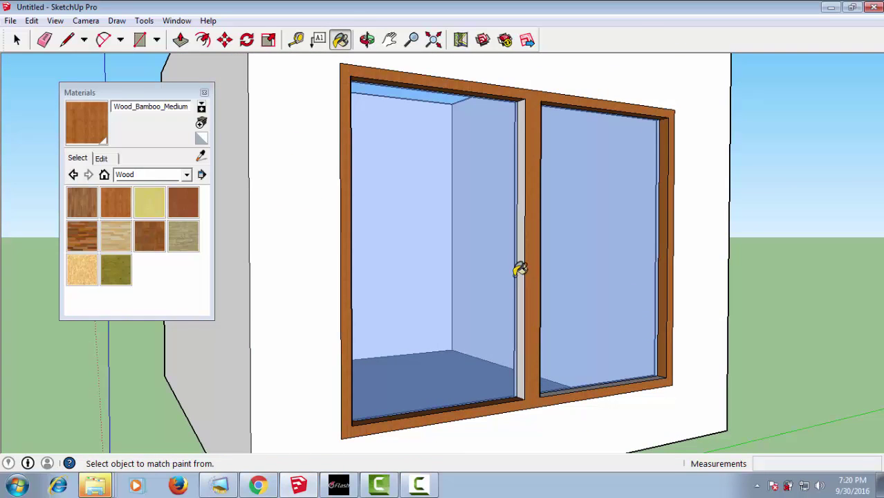
scroll(517, 266, down, 2)
mouse_move(391, 296)
middle_down()
mouse_move(155, 305)
mouse_move(264, 282)
middle_up()
scroll(335, 306, up, 2)
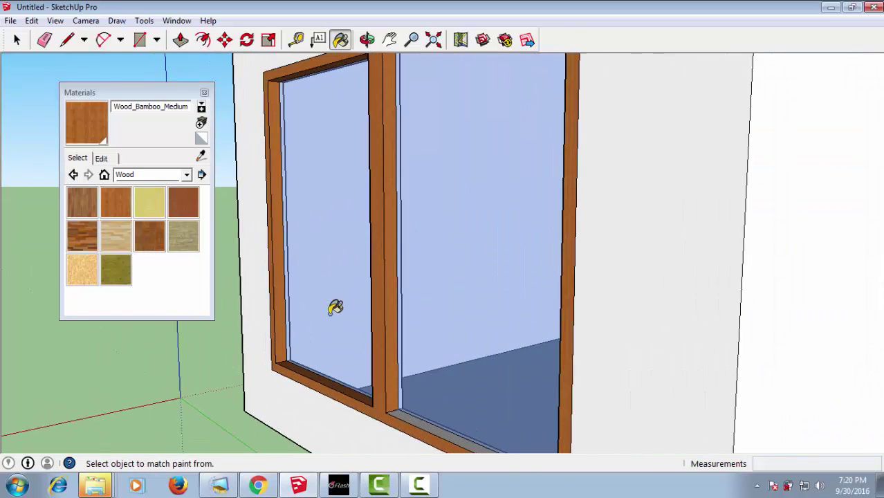
scroll(336, 307, down, 1)
scroll(433, 421, up, 2)
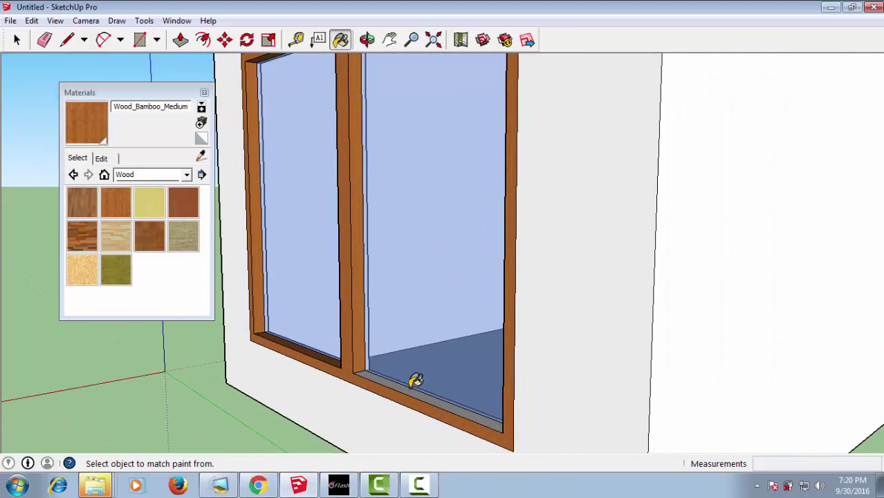
scroll(411, 383, down, 1)
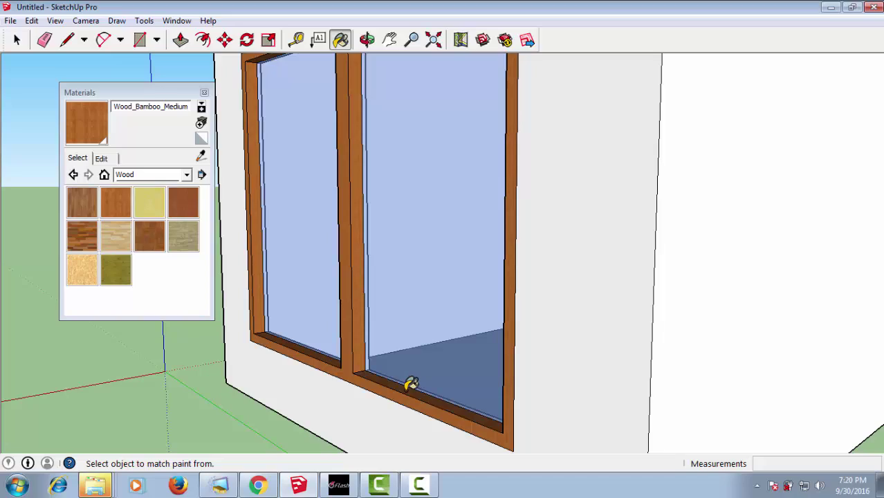
scroll(409, 379, down, 1)
scroll(408, 377, down, 2)
mouse_move(330, 310)
middle_down()
mouse_move(350, 395)
mouse_move(422, 277)
middle_up()
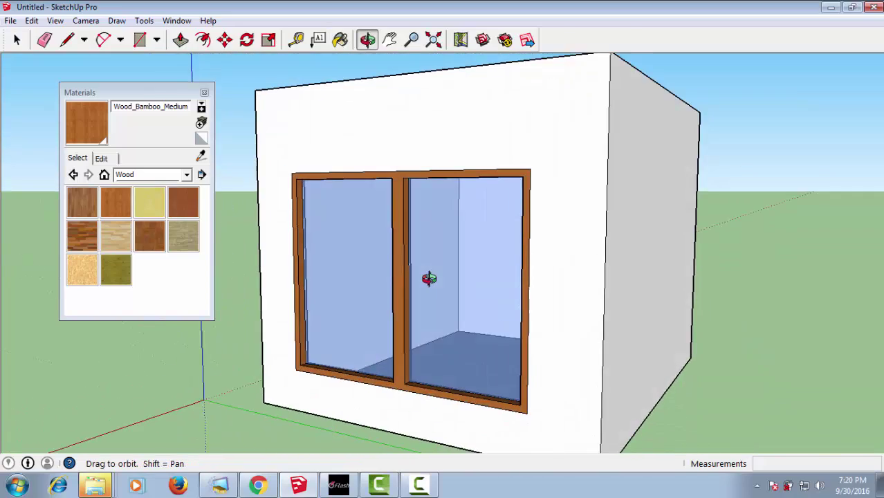
key(space)
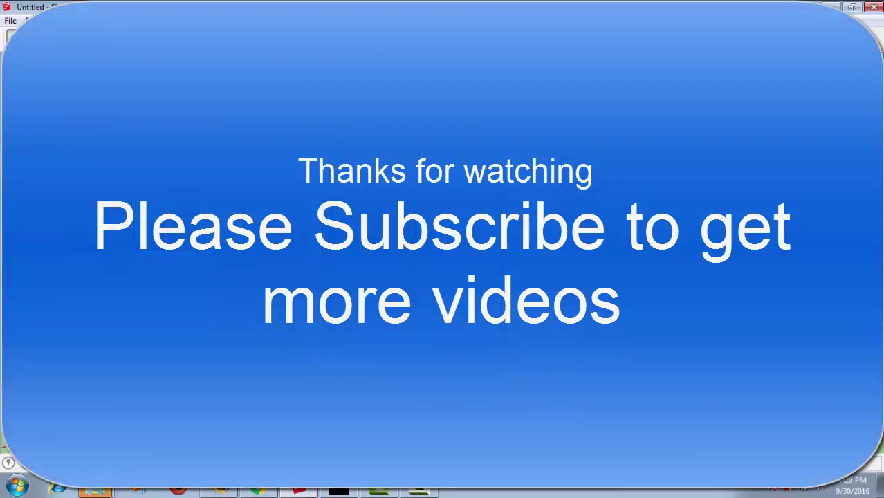